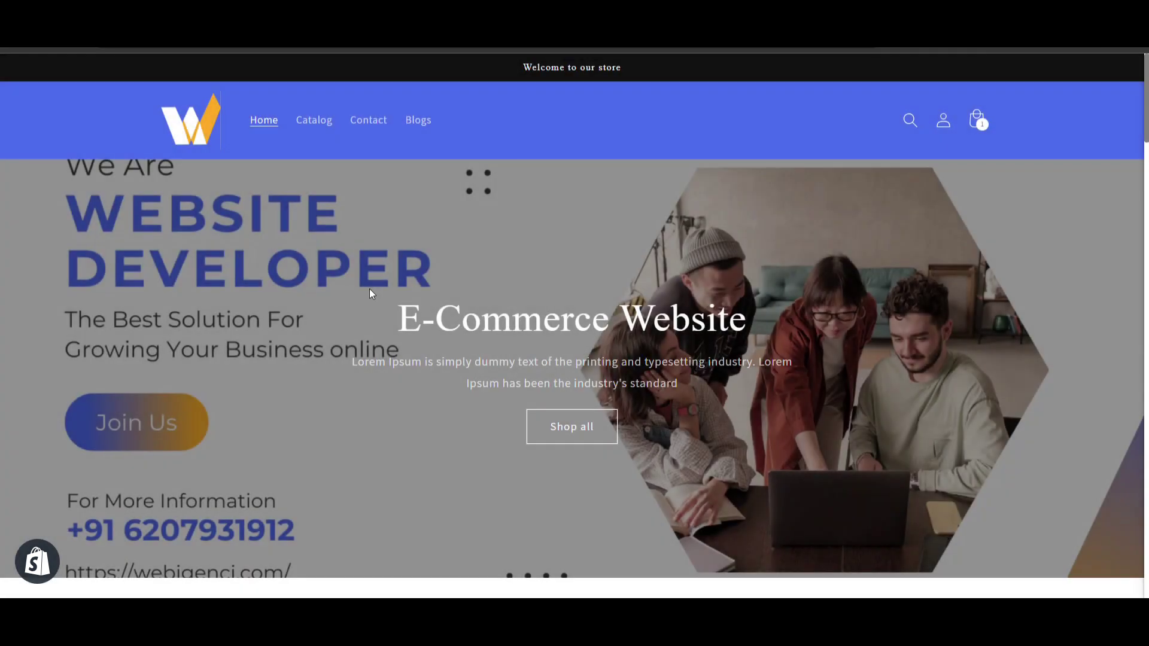
Step: Scroll through the storefront home page and open its Contact page
{"action": "scroll", "coordinate": [371, 293], "scroll_direction": "down", "scroll_amount": 8}
{"action": "scroll", "coordinate": [371, 294], "scroll_direction": "up", "scroll_amount": 9}
{"action": "left_click", "coordinate": [369, 128]}
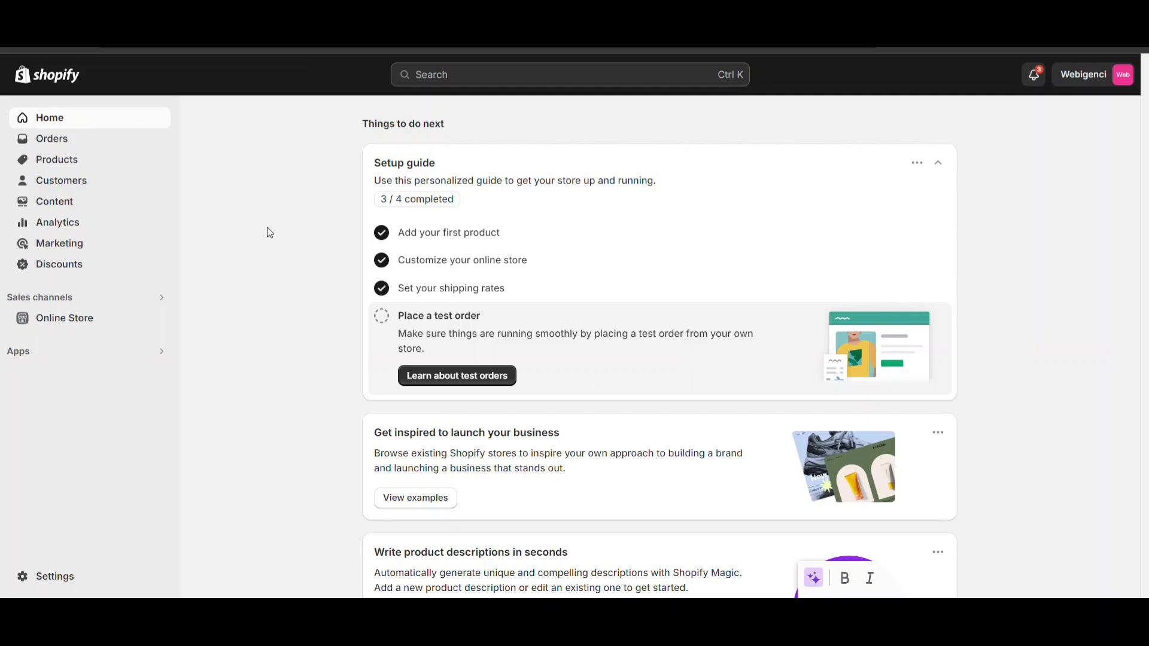
Step: Search the apps for 'Preloadify: Turn Wait to Wow'
{"action": "left_click", "coordinate": [97, 359]}
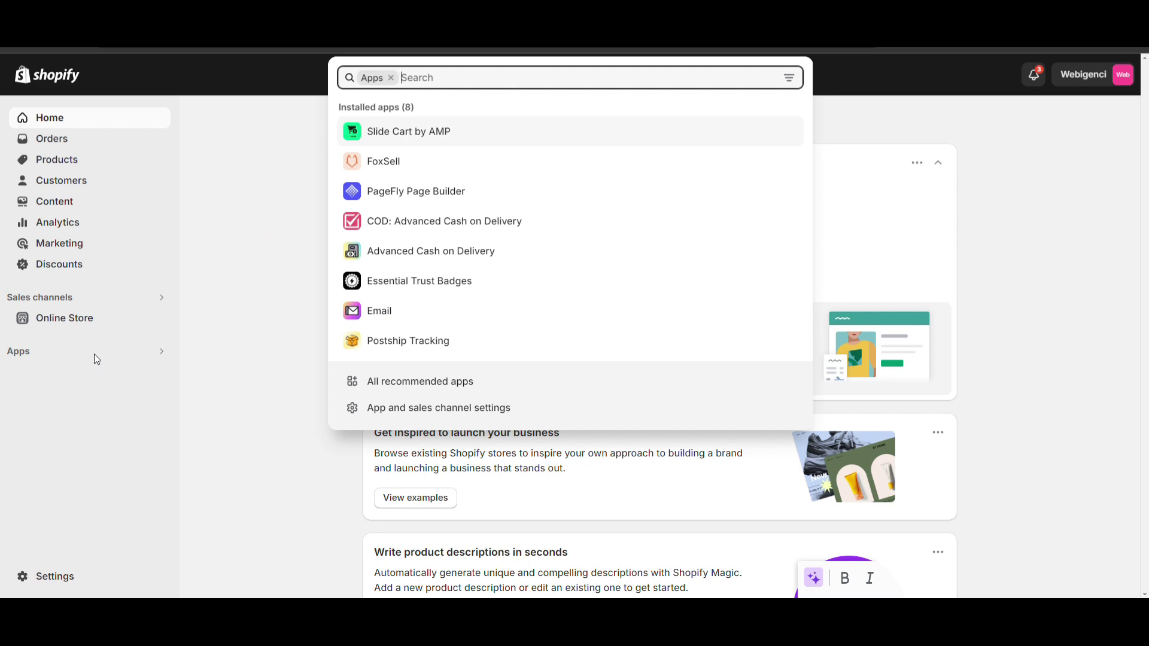
{"action": "type", "text": "Preloadify: Turn Wait to Wow"}
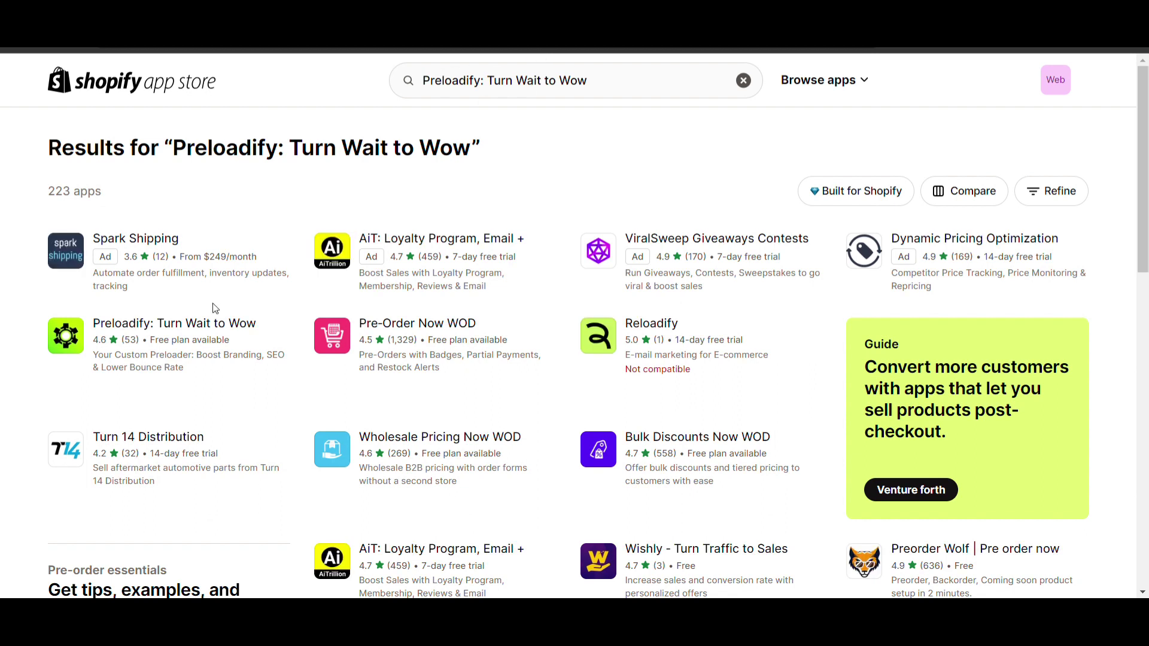
Step: Open the Preloadify: Turn Wait to Wow app page and start installing it
{"action": "left_click", "coordinate": [199, 335]}
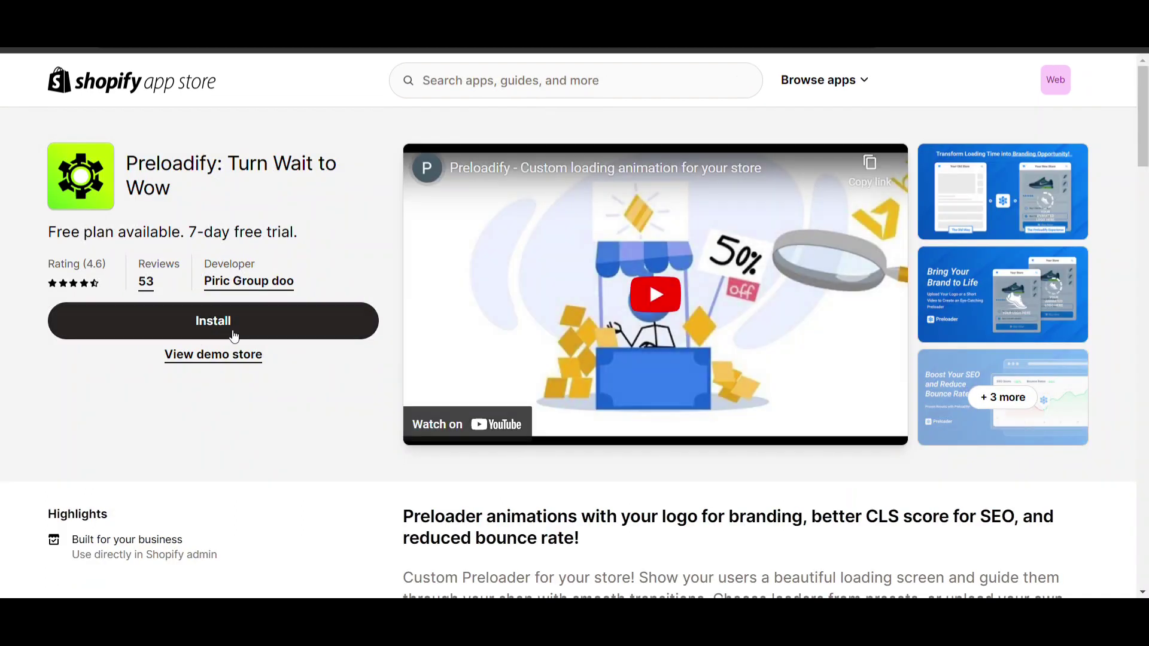
{"action": "left_click", "coordinate": [231, 335]}
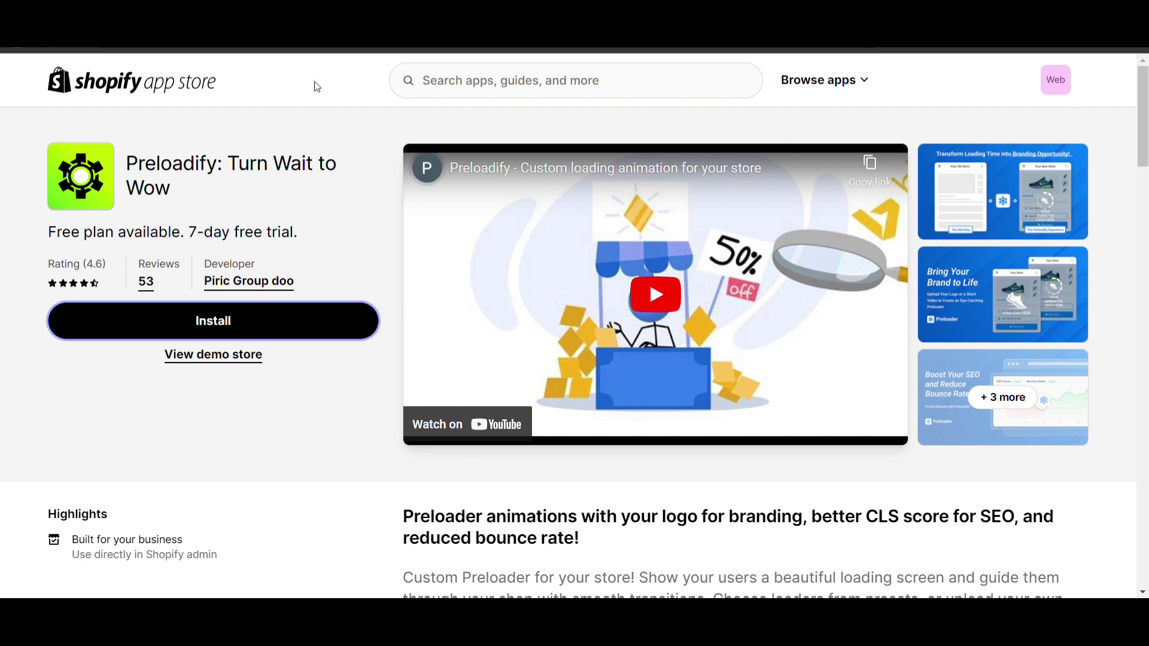
{"action": "key", "text": "alt+Left"}
{"action": "scroll", "coordinate": [311, 437], "scroll_direction": "down", "scroll_amount": 1}
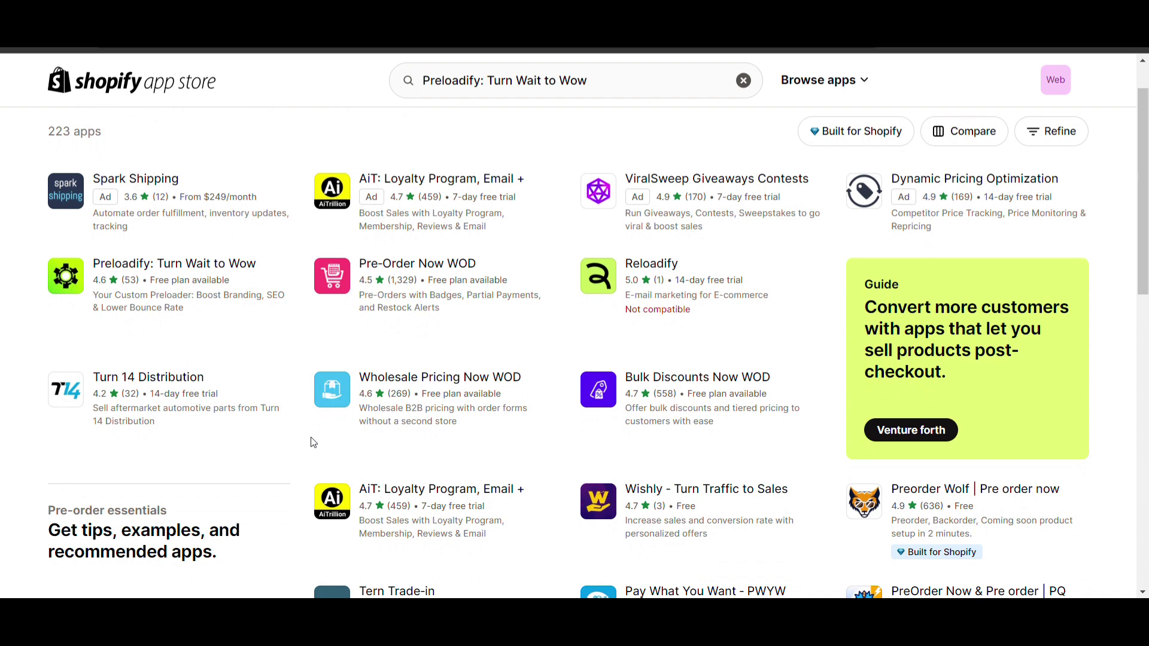
{"action": "scroll", "coordinate": [312, 441], "scroll_direction": "down", "scroll_amount": 3}
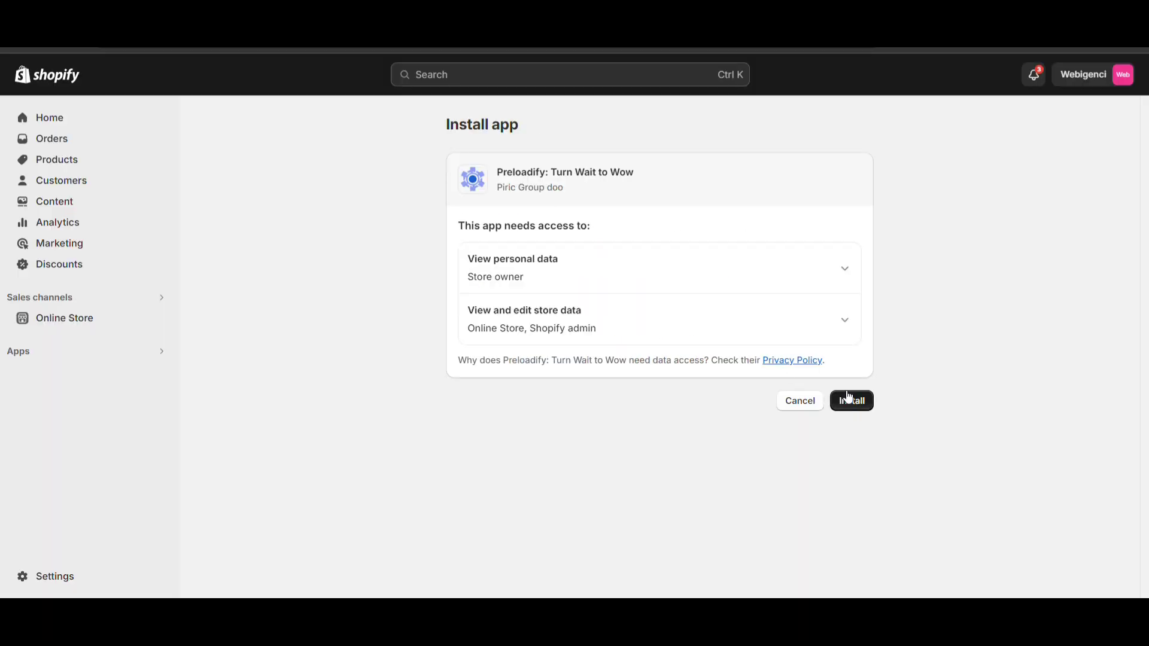
Step: Confirm the Preloadify install, step through its guided tour, then close the tour
{"action": "left_click", "coordinate": [852, 400]}
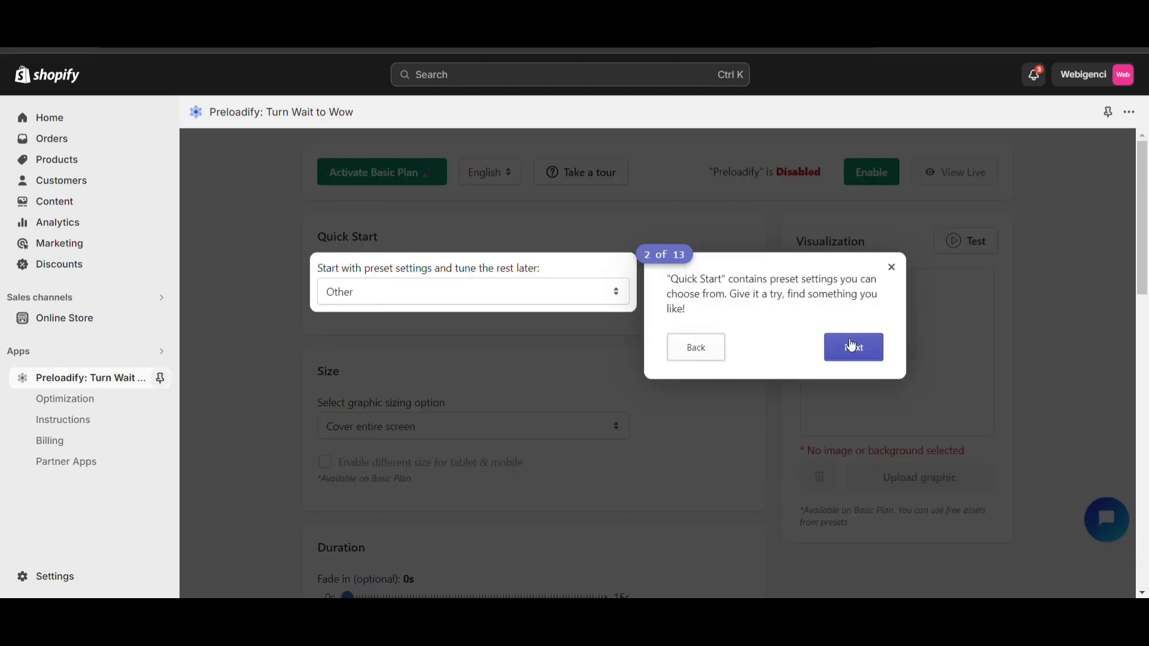
{"action": "left_click", "coordinate": [849, 341]}
{"action": "left_click", "coordinate": [774, 326]}
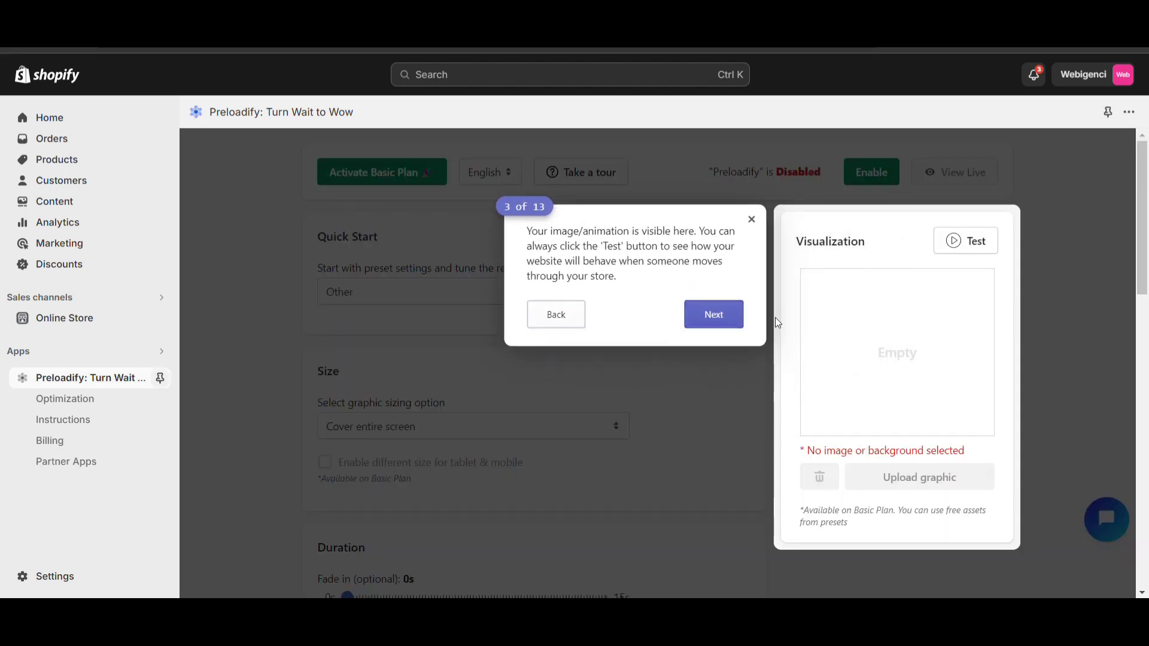
{"action": "left_click", "coordinate": [720, 325]}
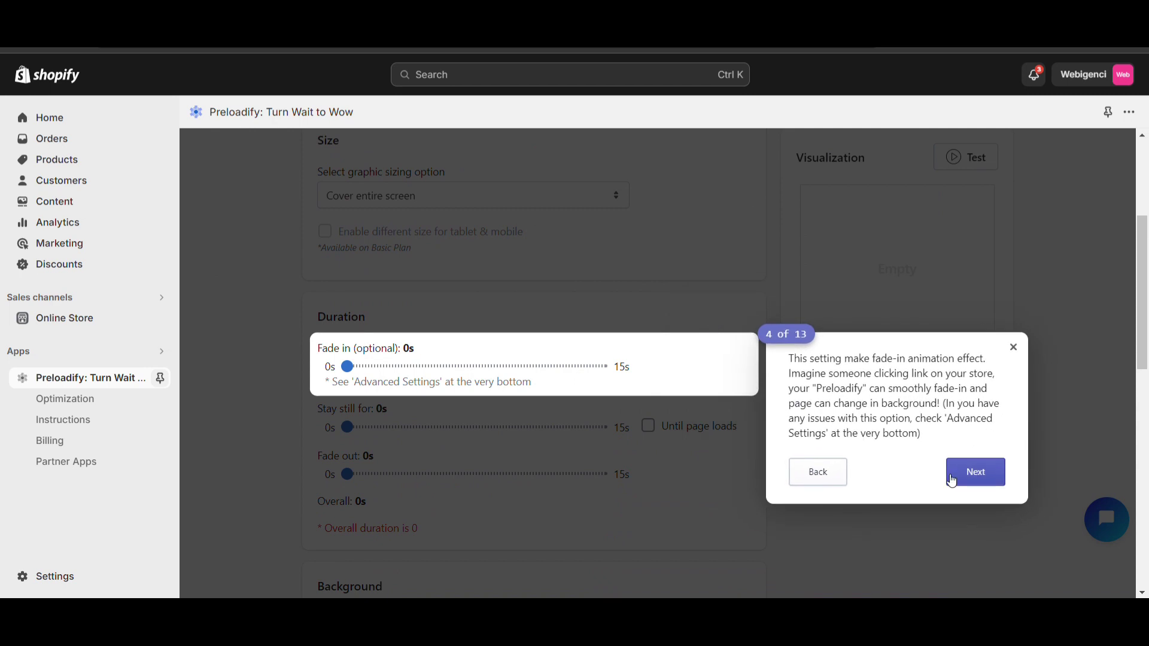
{"action": "left_click", "coordinate": [961, 488]}
{"action": "left_click", "coordinate": [981, 481]}
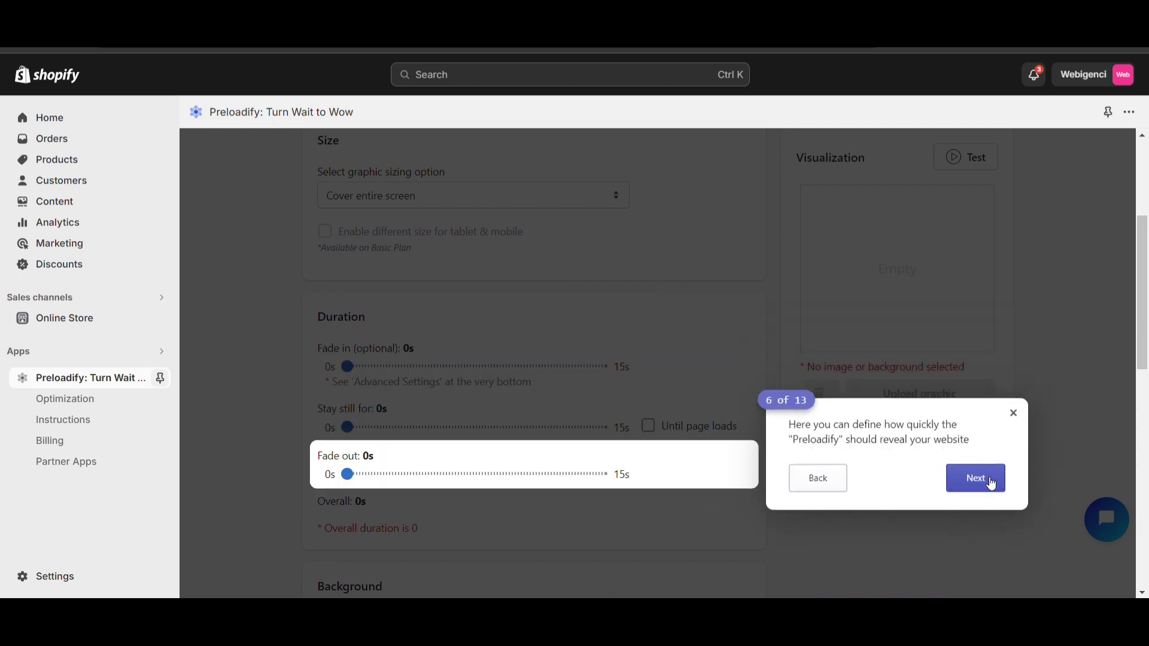
{"action": "left_click_drag", "start_coordinate": [988, 570], "coordinate": [1016, 454]}
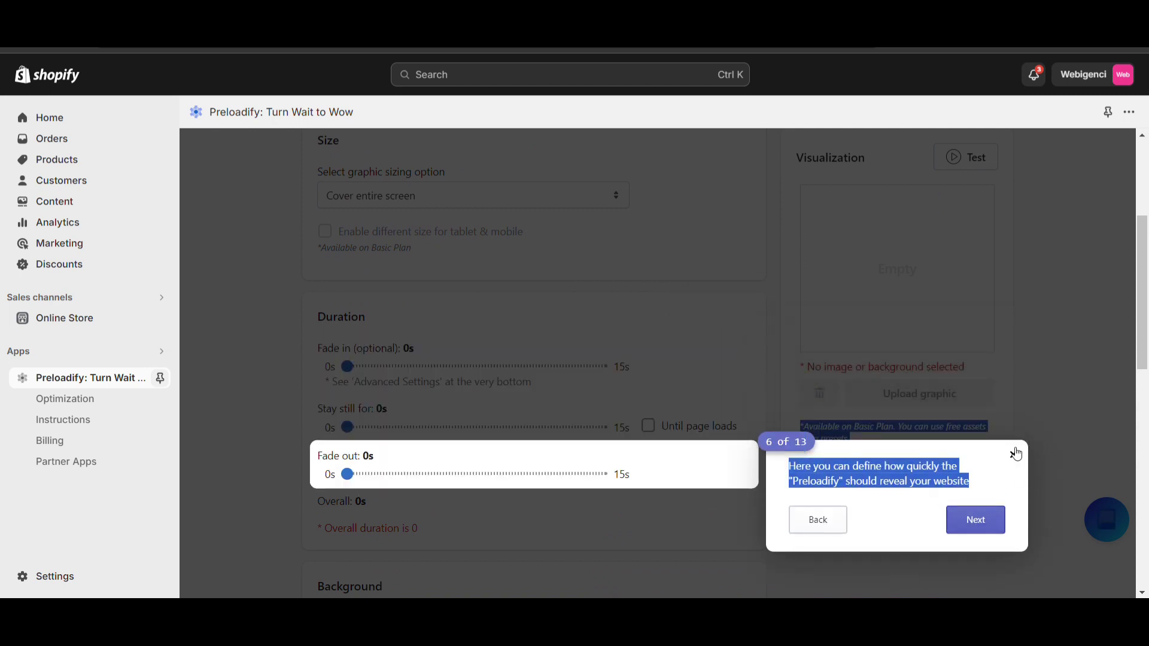
{"action": "left_click", "coordinate": [1016, 455]}
{"action": "scroll", "coordinate": [679, 413], "scroll_direction": "up", "scroll_amount": 4}
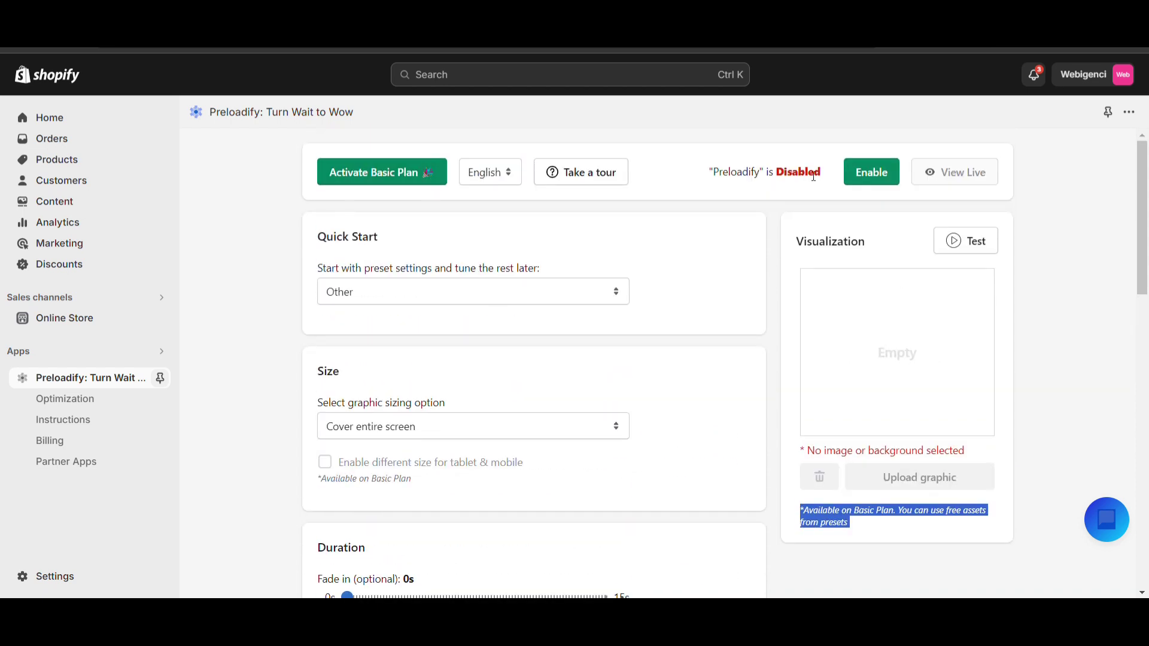
Step: Switch Preloadify's status to Enabled and clear the page-wide text selection
{"action": "left_click", "coordinate": [880, 182]}
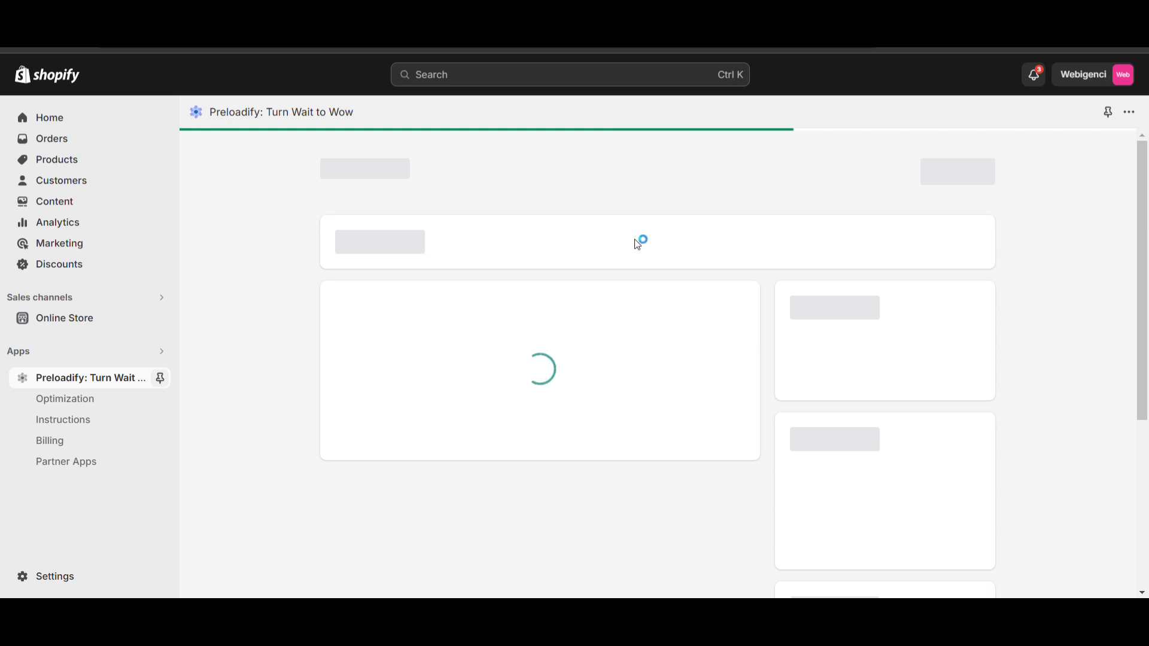
{"action": "key", "text": "ctrl+a"}
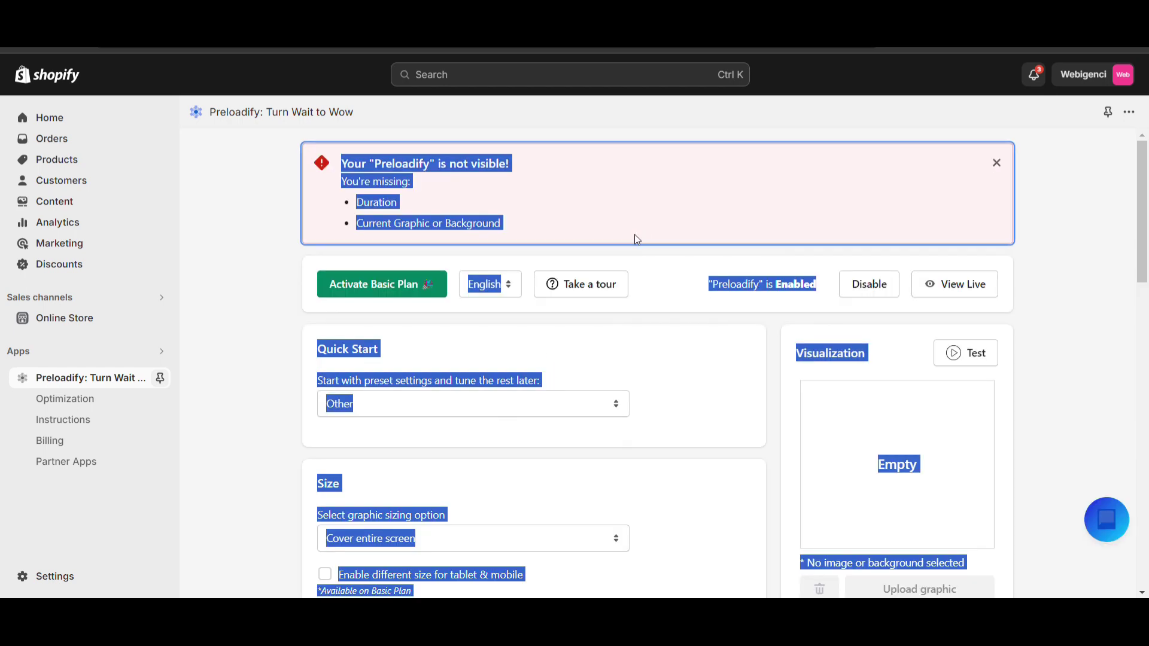
{"action": "left_click", "coordinate": [1076, 290]}
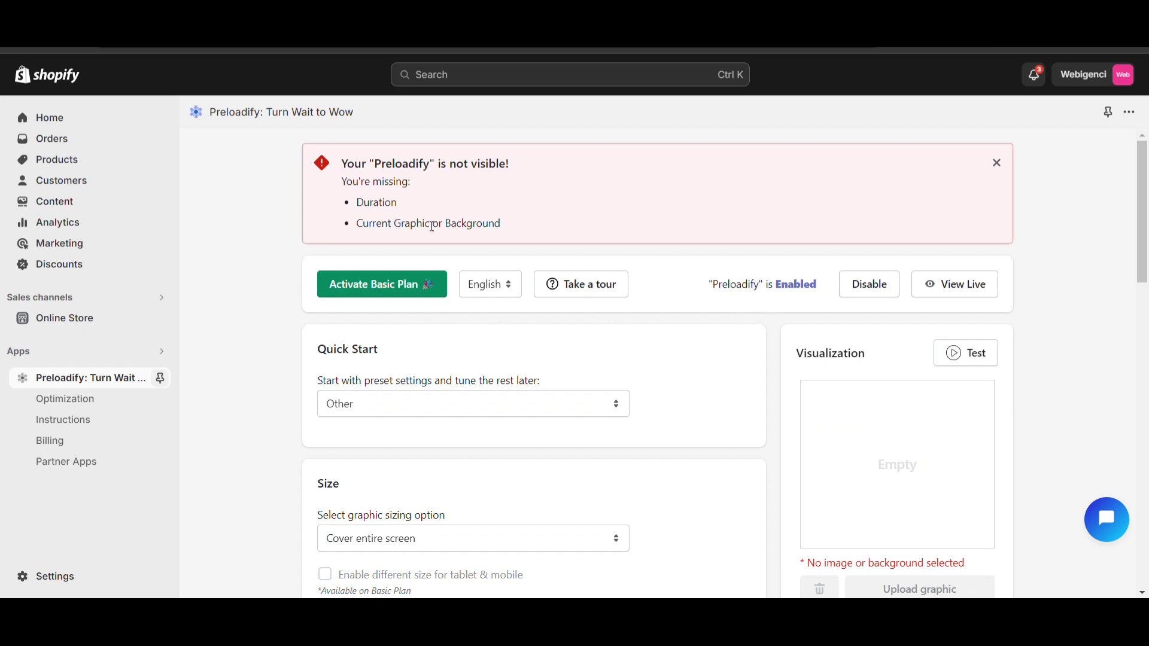
{"action": "scroll", "coordinate": [441, 350], "scroll_direction": "down", "scroll_amount": 2}
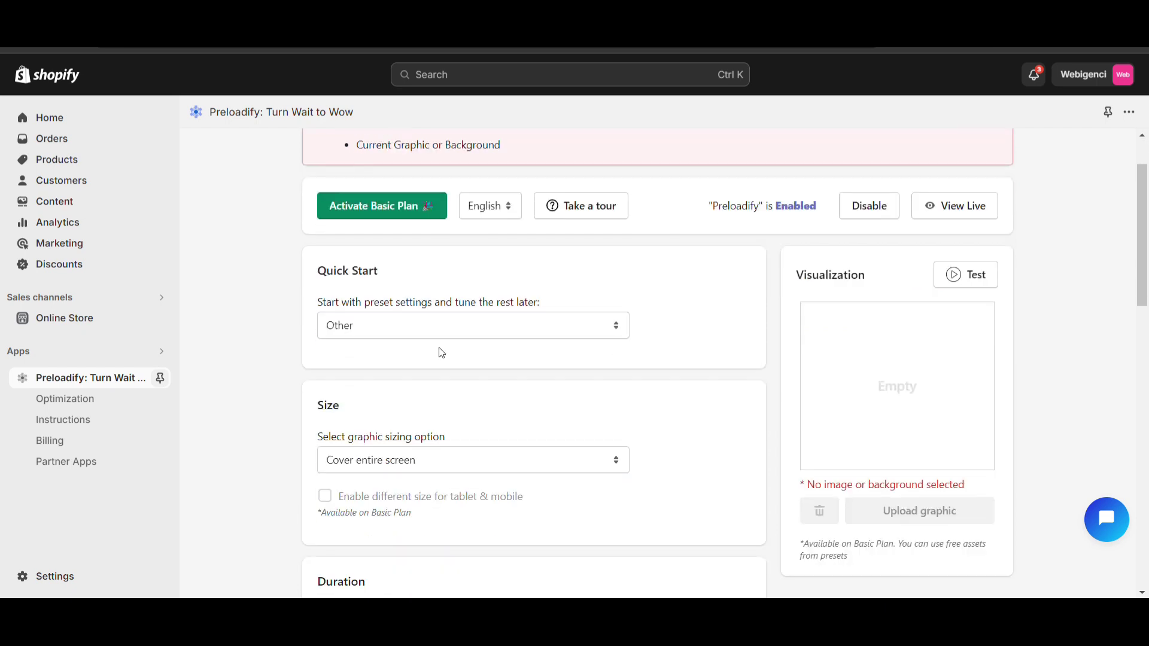
{"action": "scroll", "coordinate": [520, 295], "scroll_direction": "down", "scroll_amount": 1}
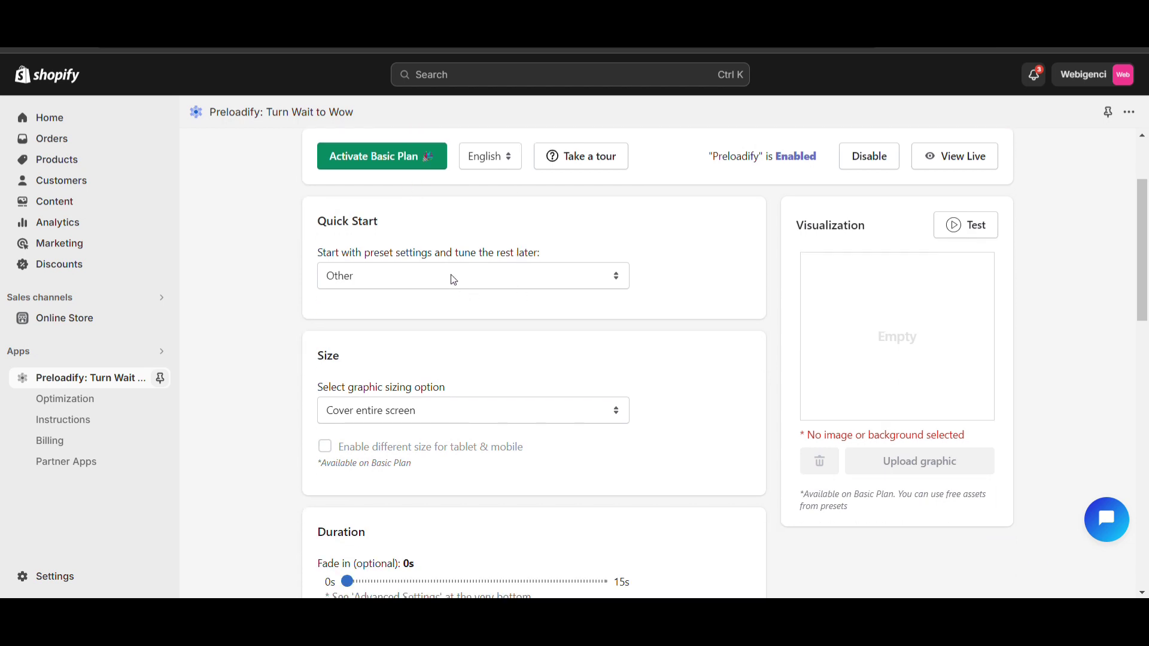
Step: Try the Quick Start presets Bouncing dot, Oval, Rotating squares and Three Dots, ending on Flying dots
{"action": "left_click", "coordinate": [454, 279]}
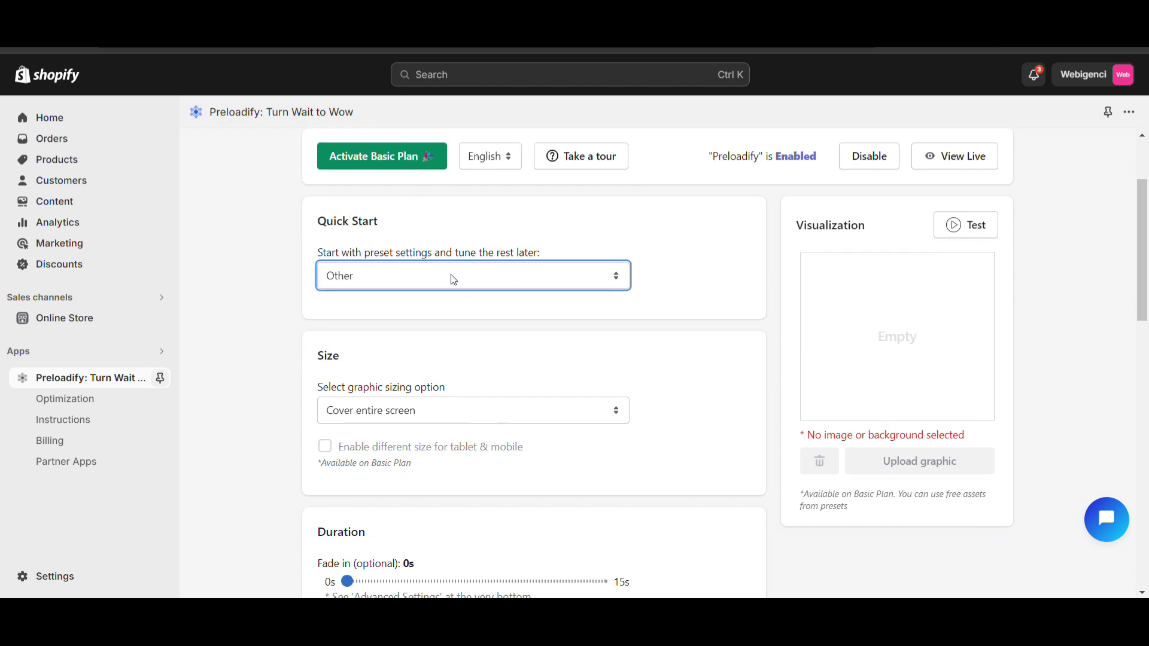
{"action": "left_click", "coordinate": [404, 320]}
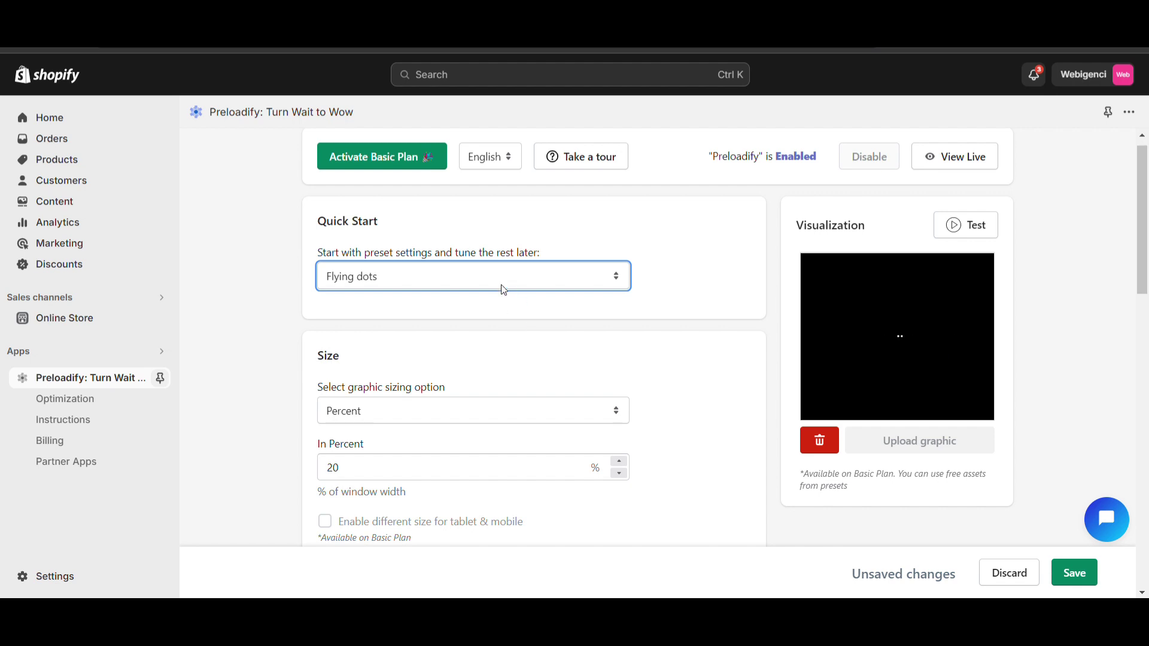
{"action": "key", "text": "Down"}
{"action": "key", "text": "Down"}
{"action": "left_click", "coordinate": [423, 250]}
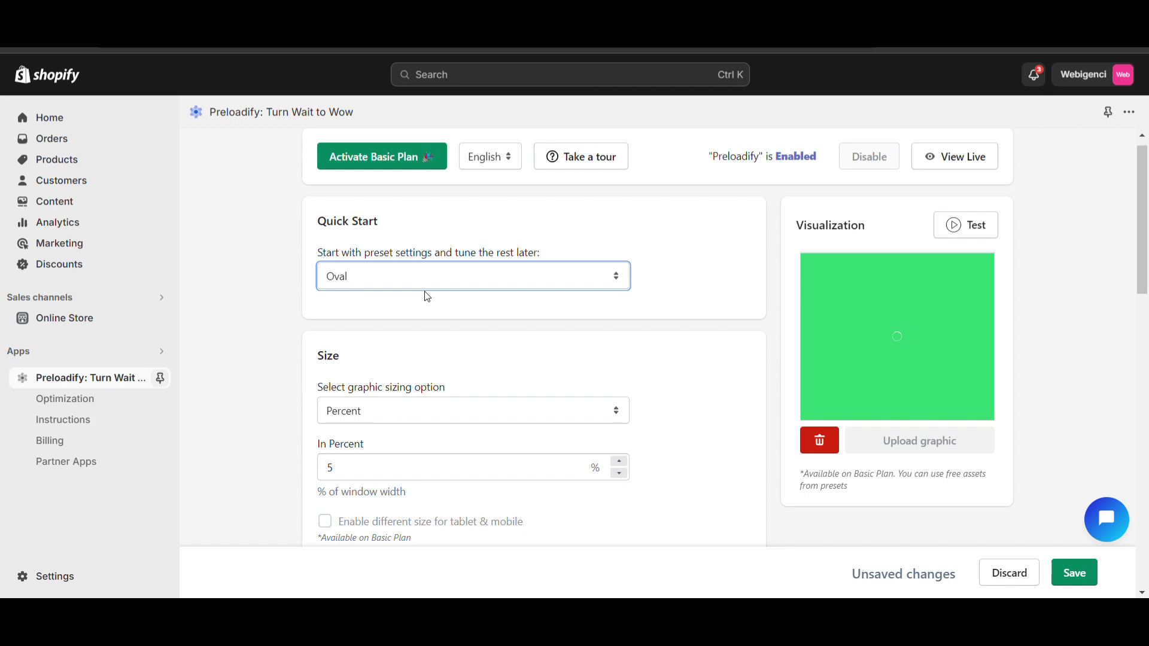
{"action": "left_click", "coordinate": [398, 281]}
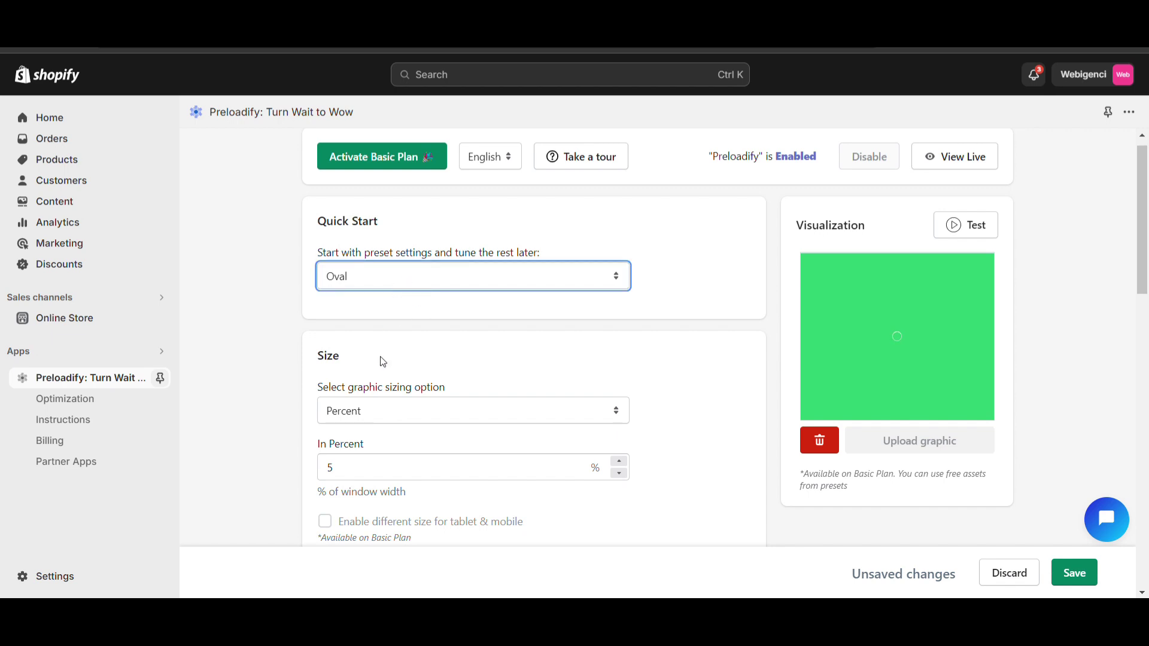
{"action": "key", "text": "Down"}
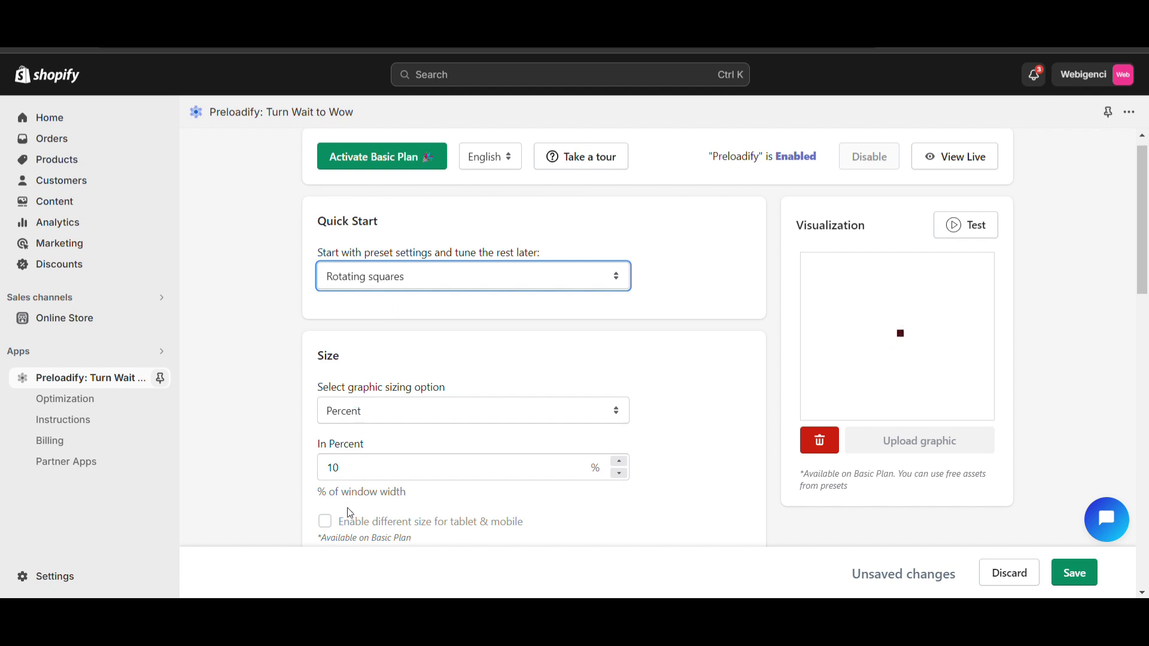
{"action": "key", "text": "Down"}
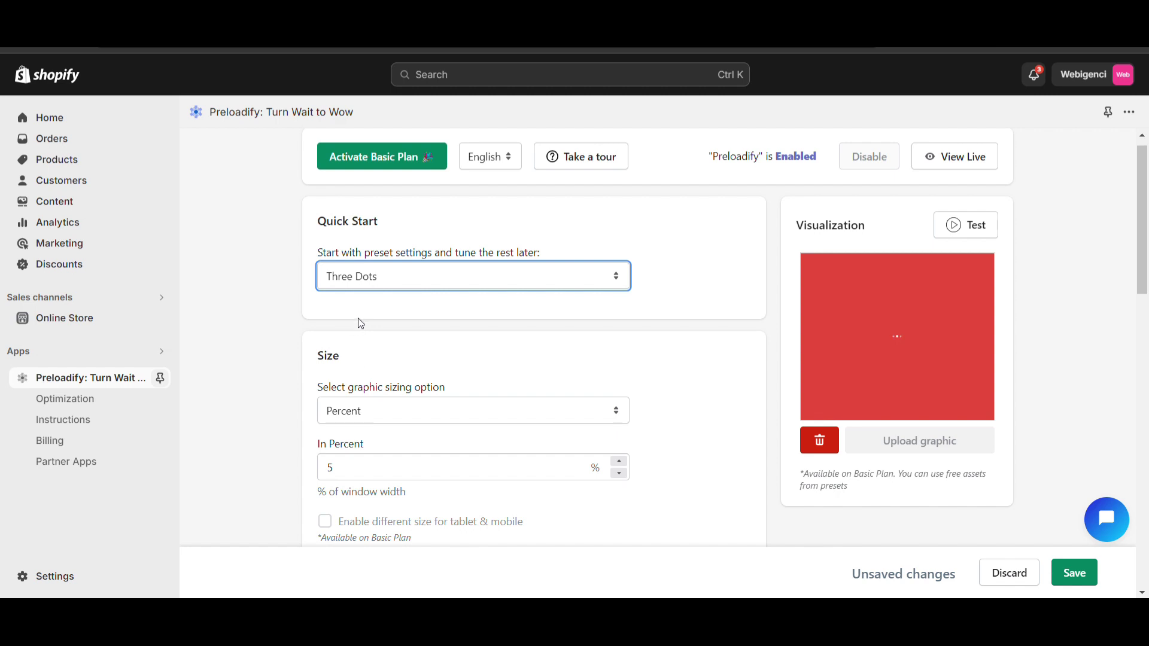
{"action": "key", "text": "Down"}
Step: Set the loader graphic sizing to Cover entire screen
{"action": "scroll", "coordinate": [398, 353], "scroll_direction": "down", "scroll_amount": 1}
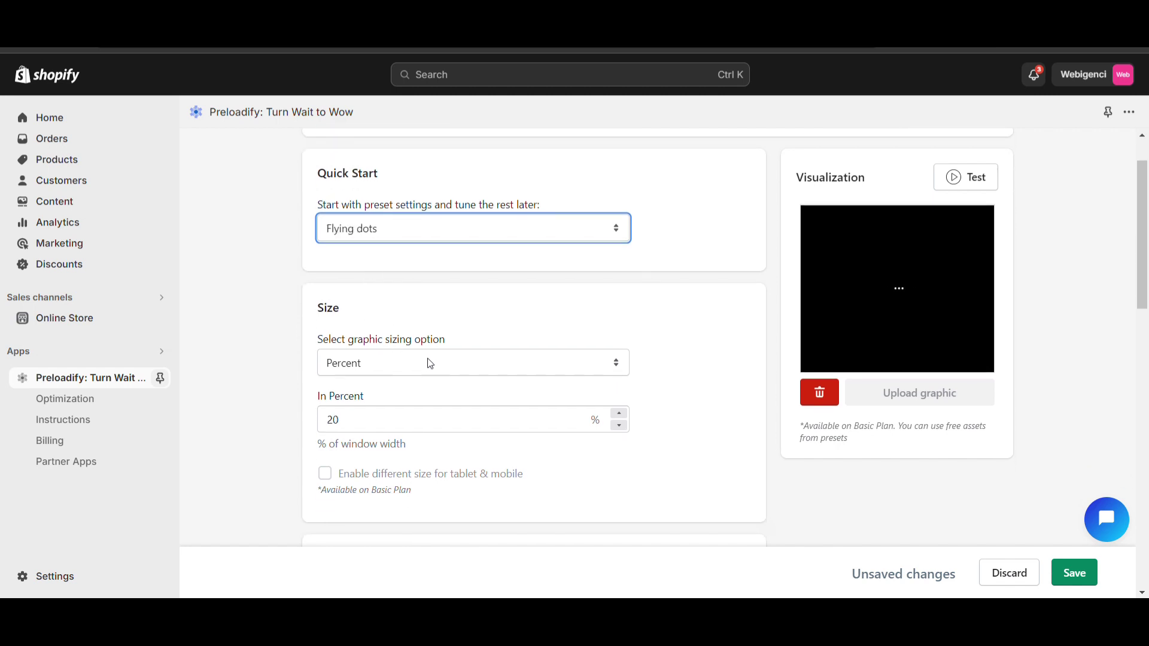
{"action": "left_click", "coordinate": [435, 363]}
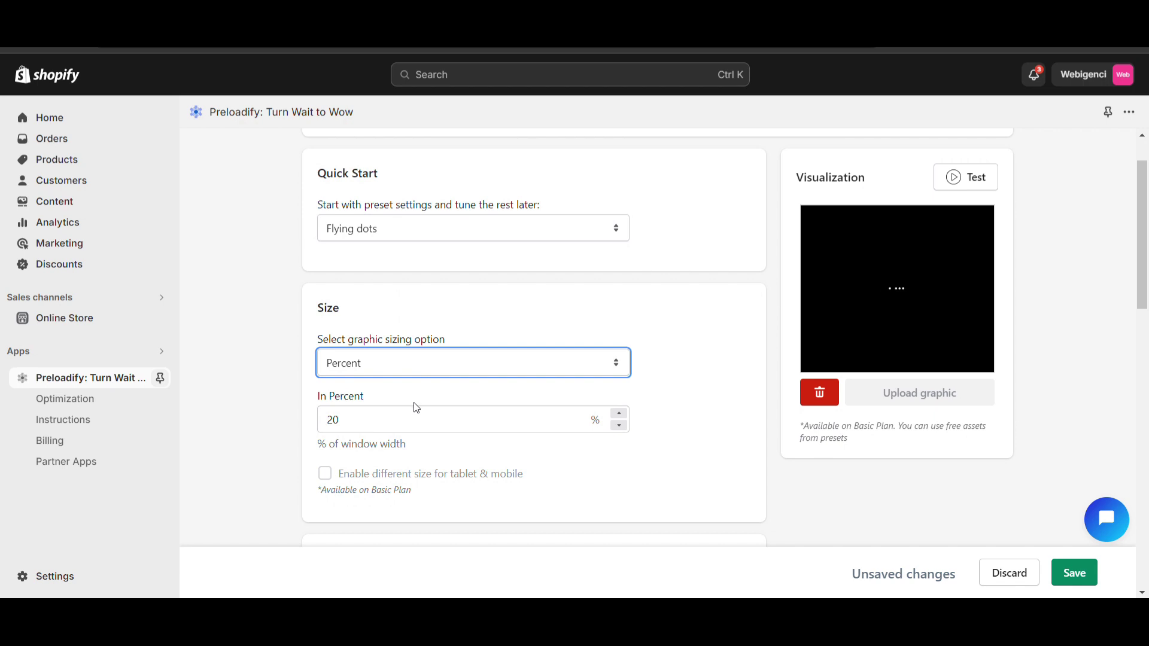
{"action": "left_click", "coordinate": [417, 388]}
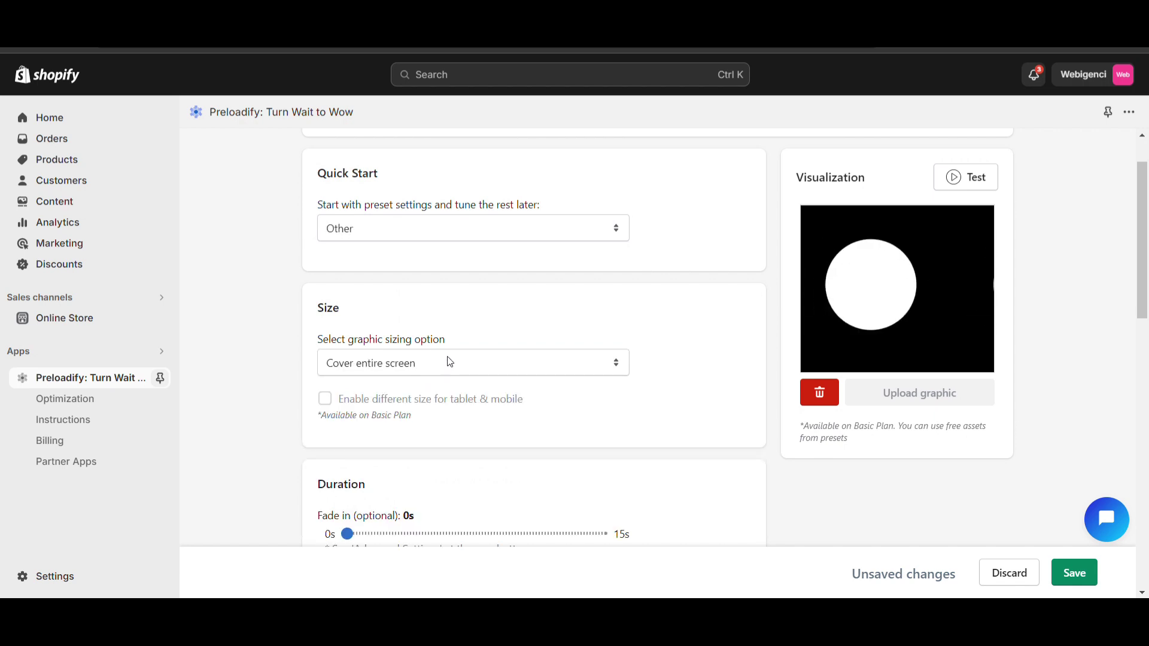
Step: Try Pixels for the graphic sizing, then return it to Percent at 20% window width
{"action": "key", "text": "Up"}
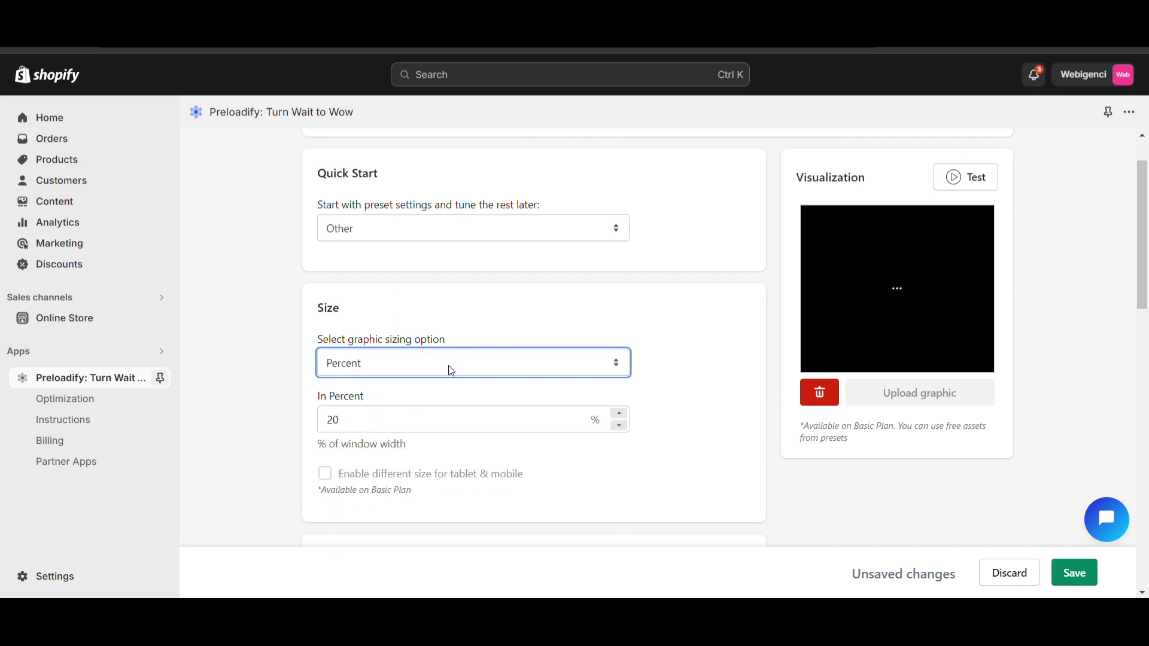
{"action": "key", "text": "Up"}
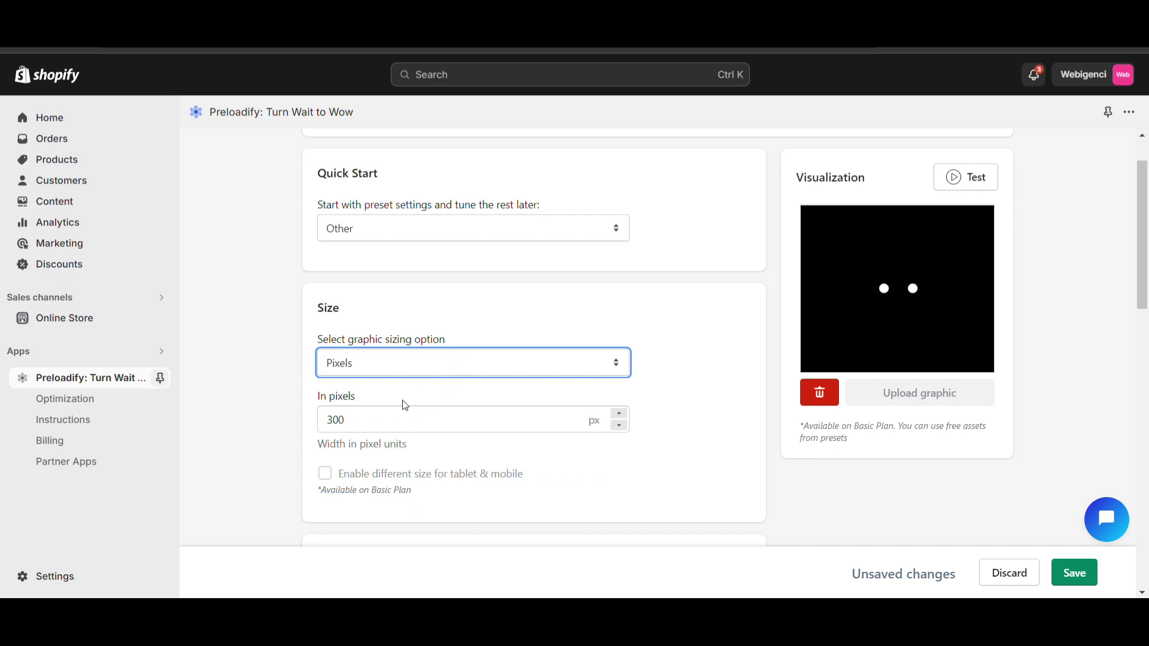
{"action": "key", "text": "Down"}
{"action": "scroll", "coordinate": [483, 372], "scroll_direction": "down", "scroll_amount": 1}
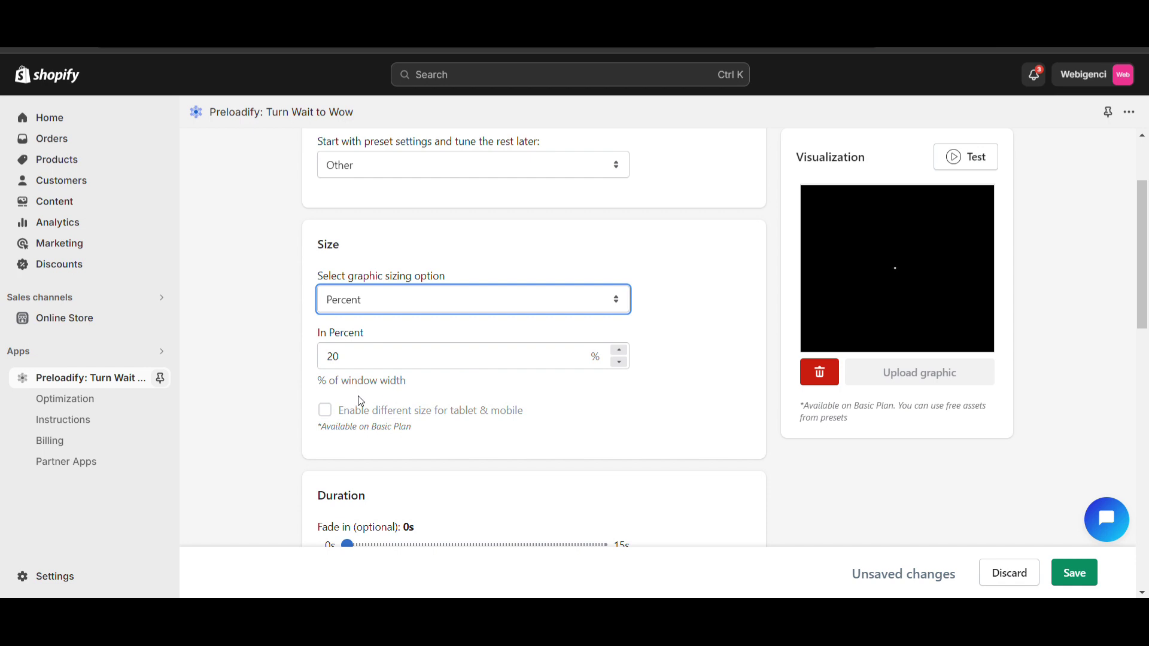
{"action": "scroll", "coordinate": [559, 371], "scroll_direction": "down", "scroll_amount": 3}
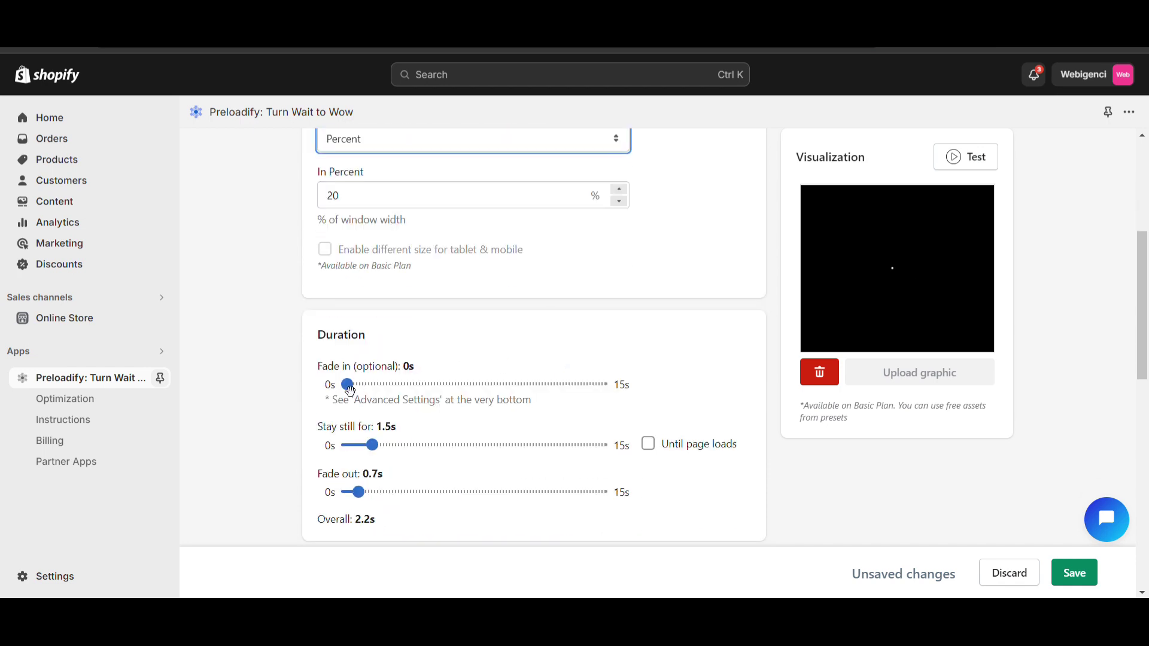
{"action": "scroll", "coordinate": [351, 397], "scroll_direction": "down", "scroll_amount": 1}
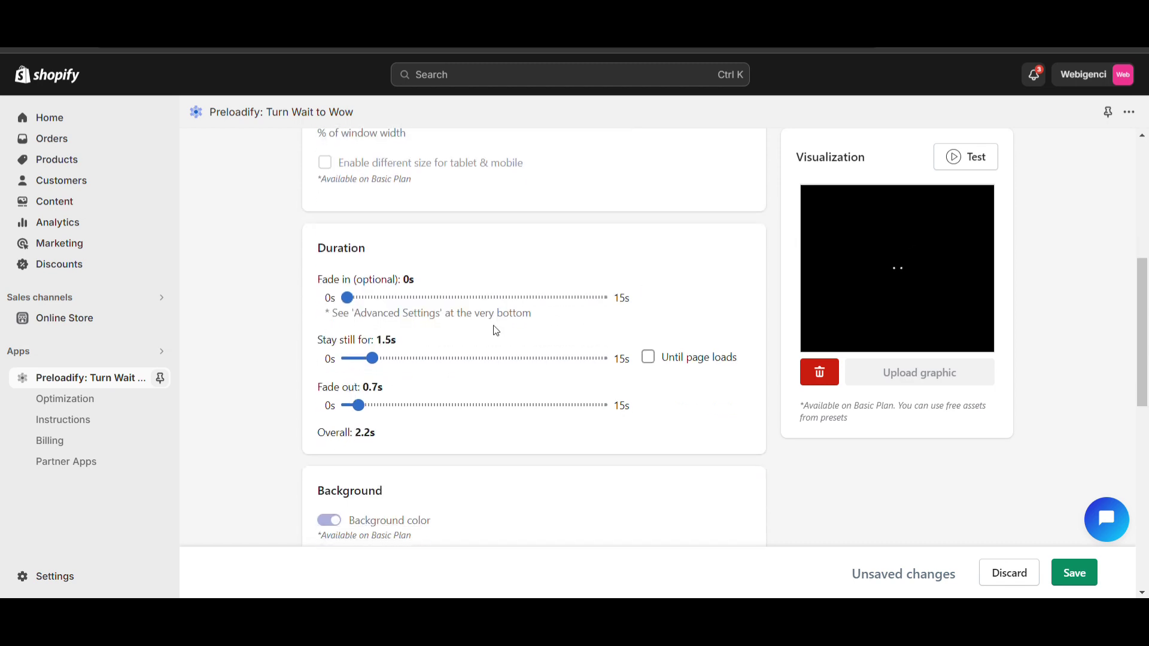
{"action": "scroll", "coordinate": [441, 372], "scroll_direction": "down", "scroll_amount": 2}
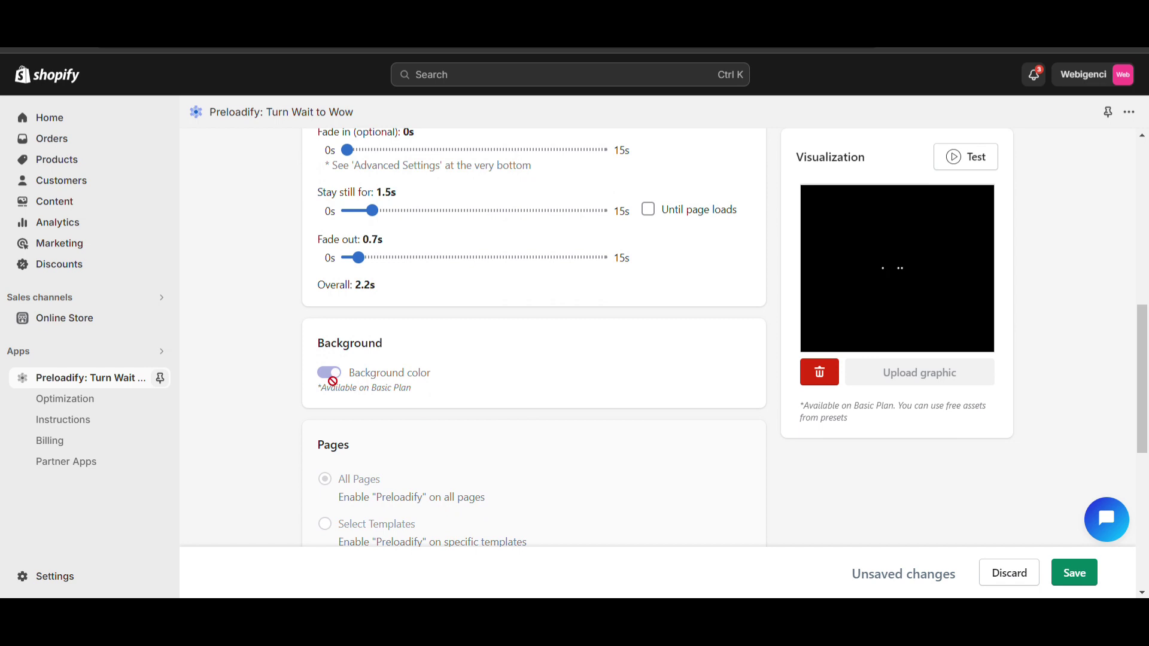
{"action": "scroll", "coordinate": [378, 402], "scroll_direction": "down", "scroll_amount": 1}
{"action": "scroll", "coordinate": [359, 402], "scroll_direction": "down", "scroll_amount": 1}
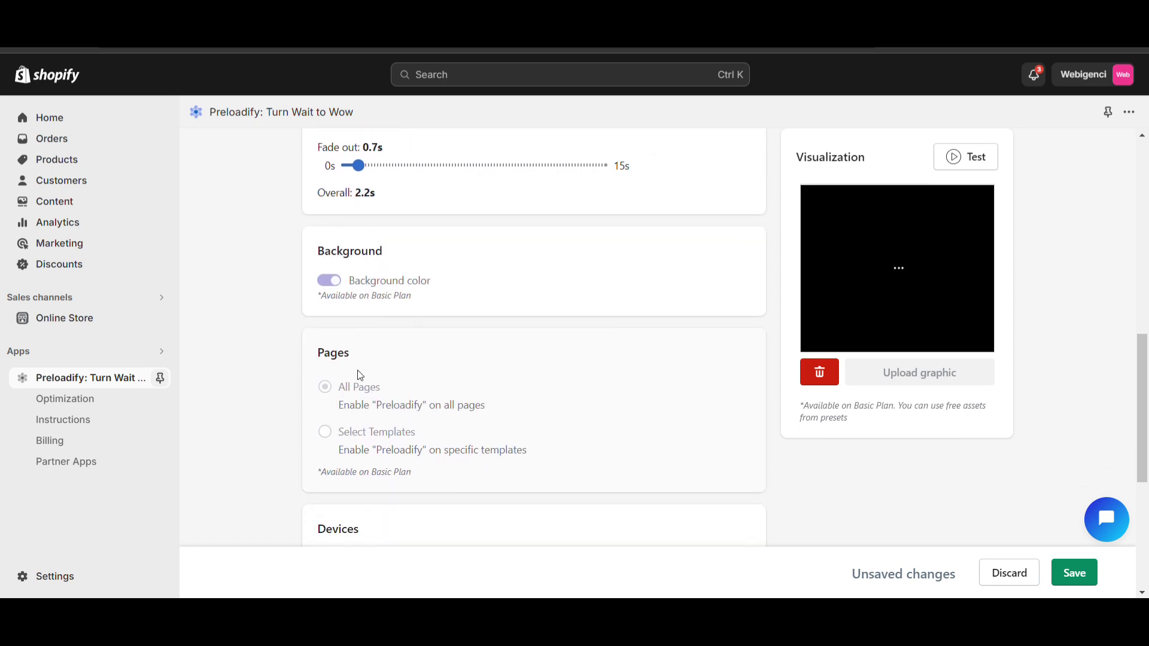
{"action": "scroll", "coordinate": [410, 470], "scroll_direction": "down", "scroll_amount": 1}
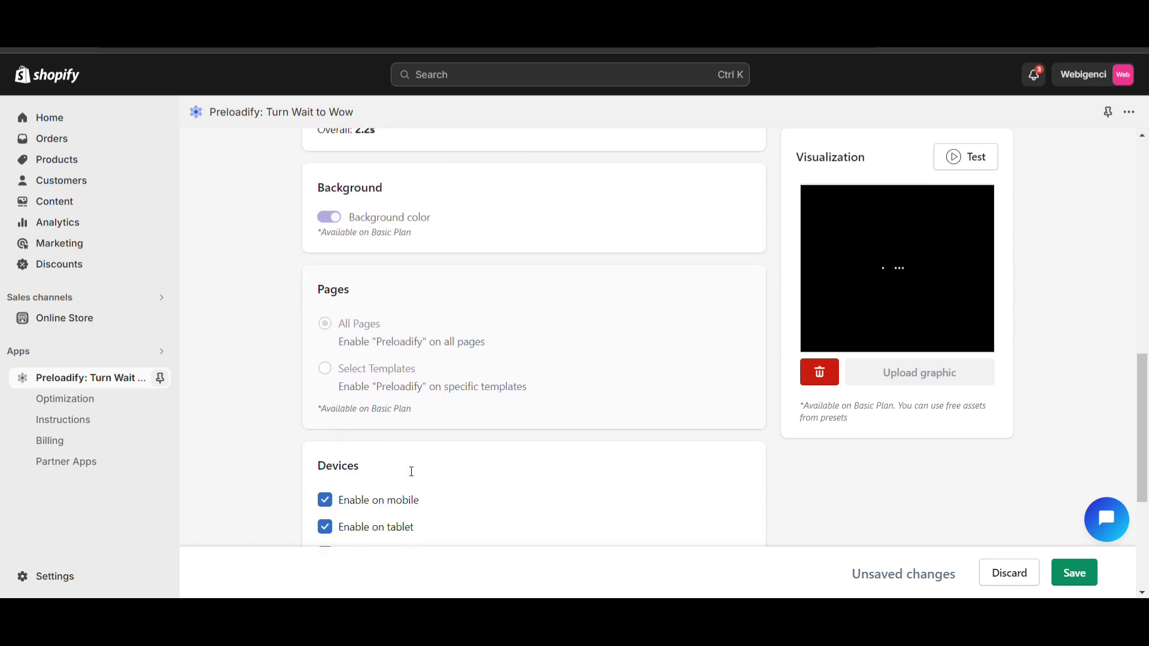
{"action": "scroll", "coordinate": [365, 423], "scroll_direction": "down", "scroll_amount": 1}
{"action": "scroll", "coordinate": [366, 425], "scroll_direction": "down", "scroll_amount": 1}
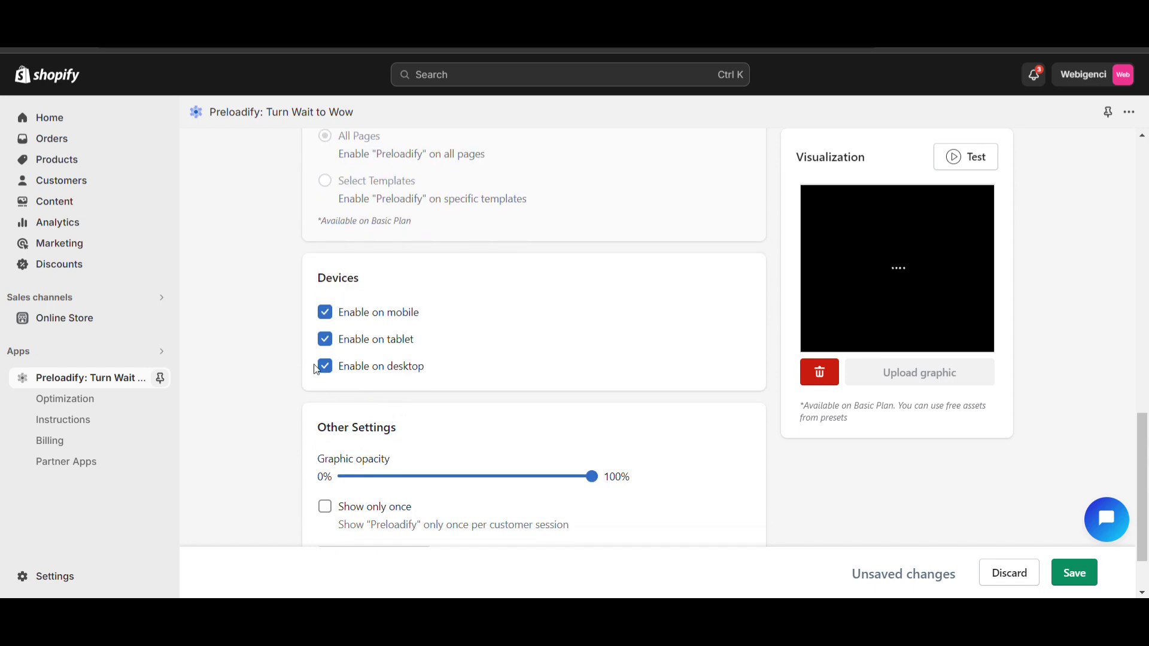
{"action": "scroll", "coordinate": [363, 419], "scroll_direction": "down", "scroll_amount": 1}
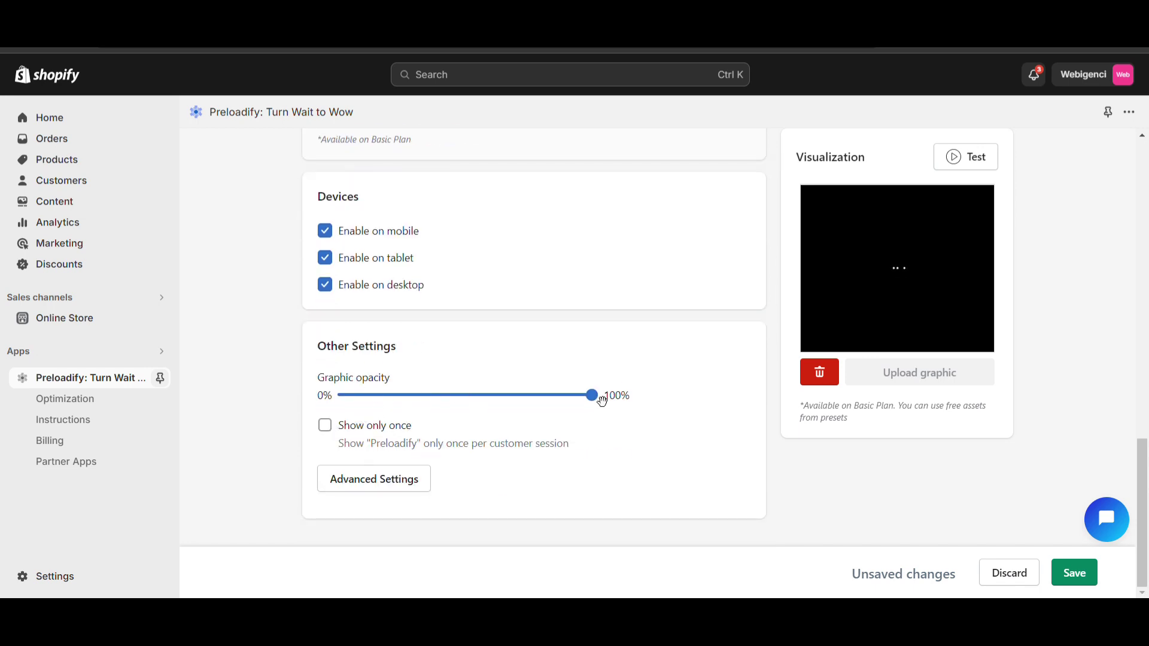
{"action": "mouse_move", "coordinate": [596, 400]}
{"action": "left_mouse_down"}
{"action": "mouse_move", "coordinate": [462, 409]}
{"action": "mouse_move", "coordinate": [641, 417]}
{"action": "mouse_move", "coordinate": [599, 412]}
{"action": "left_mouse_up"}
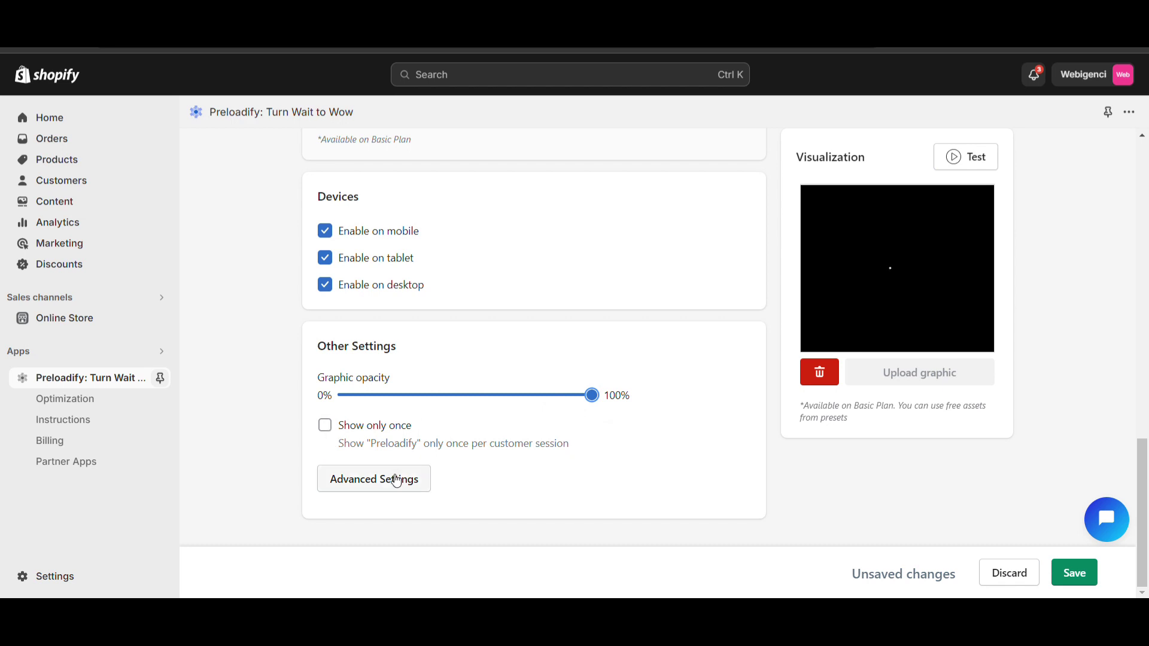
{"action": "scroll", "coordinate": [565, 393], "scroll_direction": "up", "scroll_amount": 5}
{"action": "scroll", "coordinate": [565, 393], "scroll_direction": "up", "scroll_amount": 10}
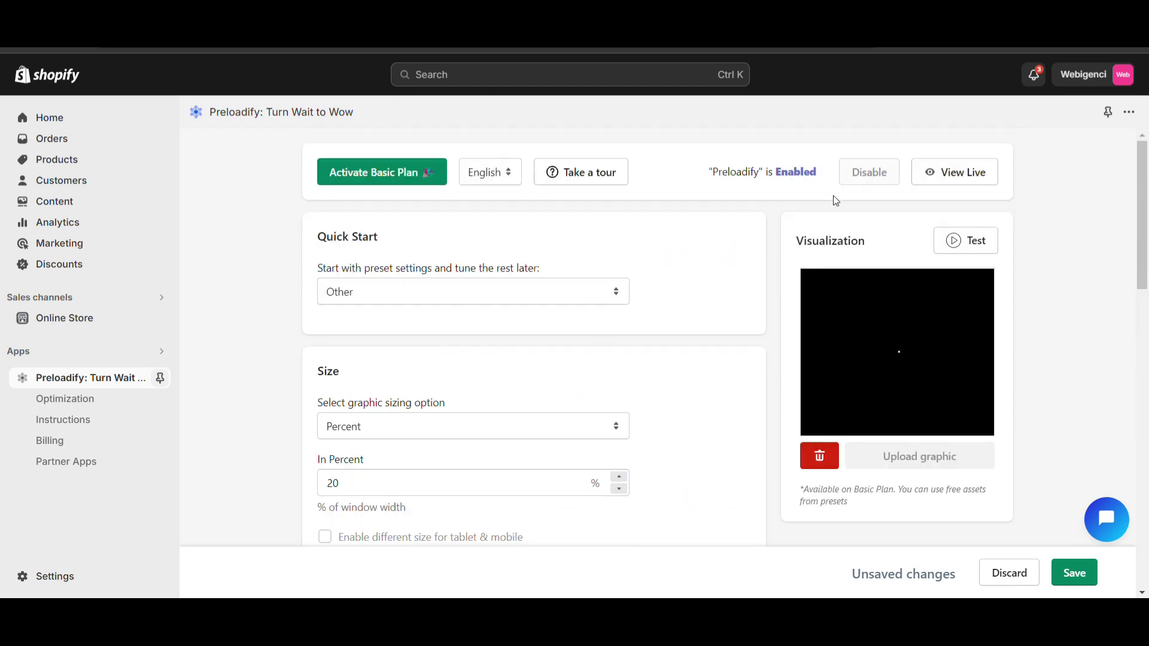
{"action": "scroll", "coordinate": [503, 330], "scroll_direction": "down", "scroll_amount": 6}
{"action": "scroll", "coordinate": [503, 330], "scroll_direction": "down", "scroll_amount": 10}
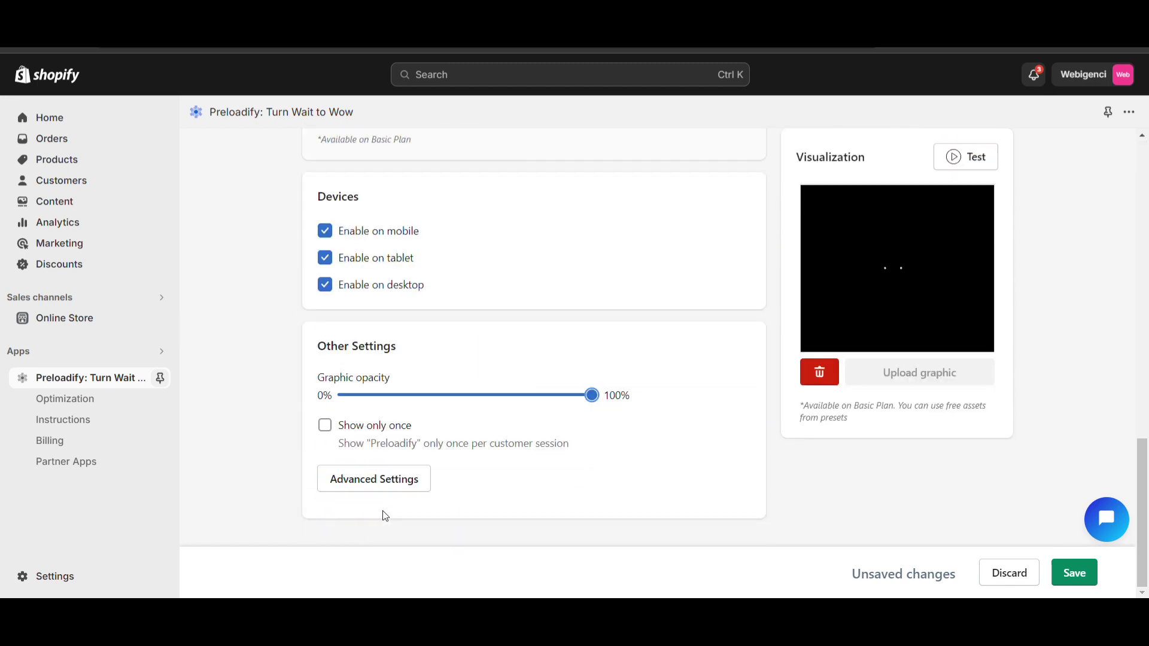
Step: Save the Preloadify settings and click into the Advanced Settings Custom code box
{"action": "left_click", "coordinate": [1075, 573]}
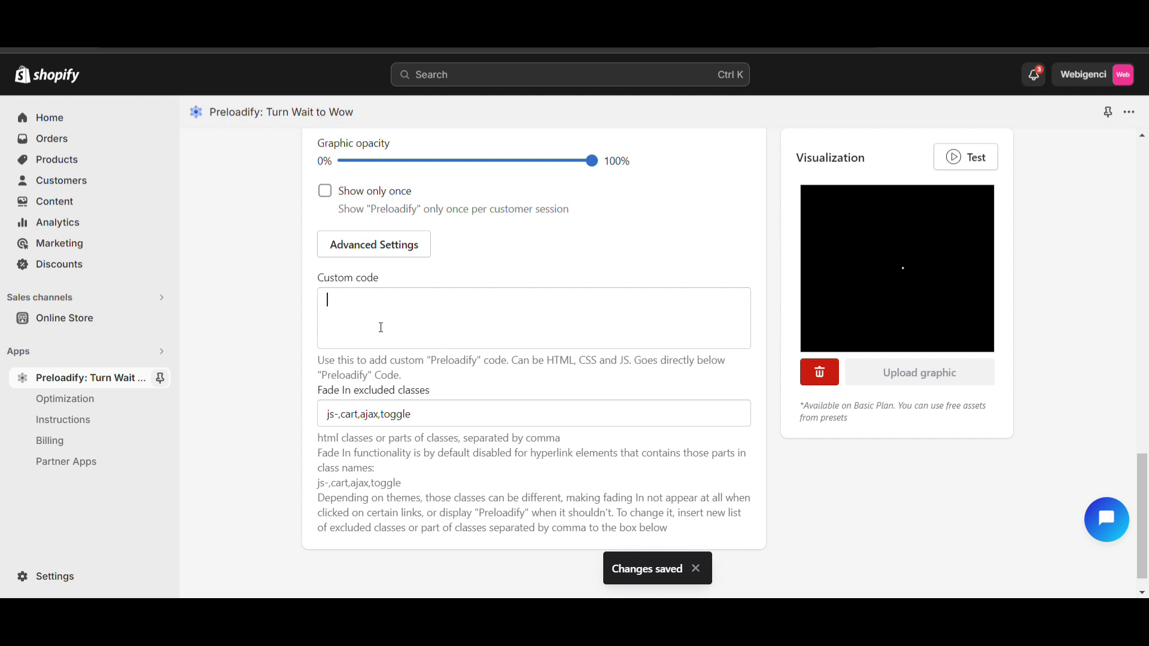
{"action": "left_click", "coordinate": [383, 327]}
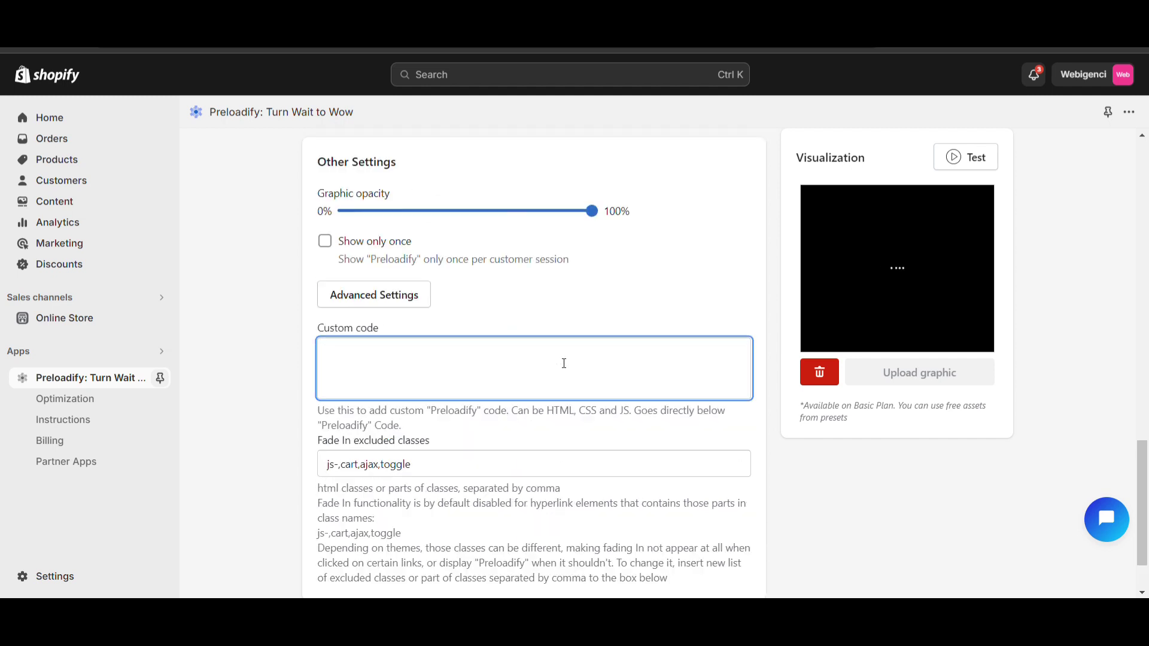
{"action": "scroll", "coordinate": [609, 356], "scroll_direction": "up", "scroll_amount": 15}
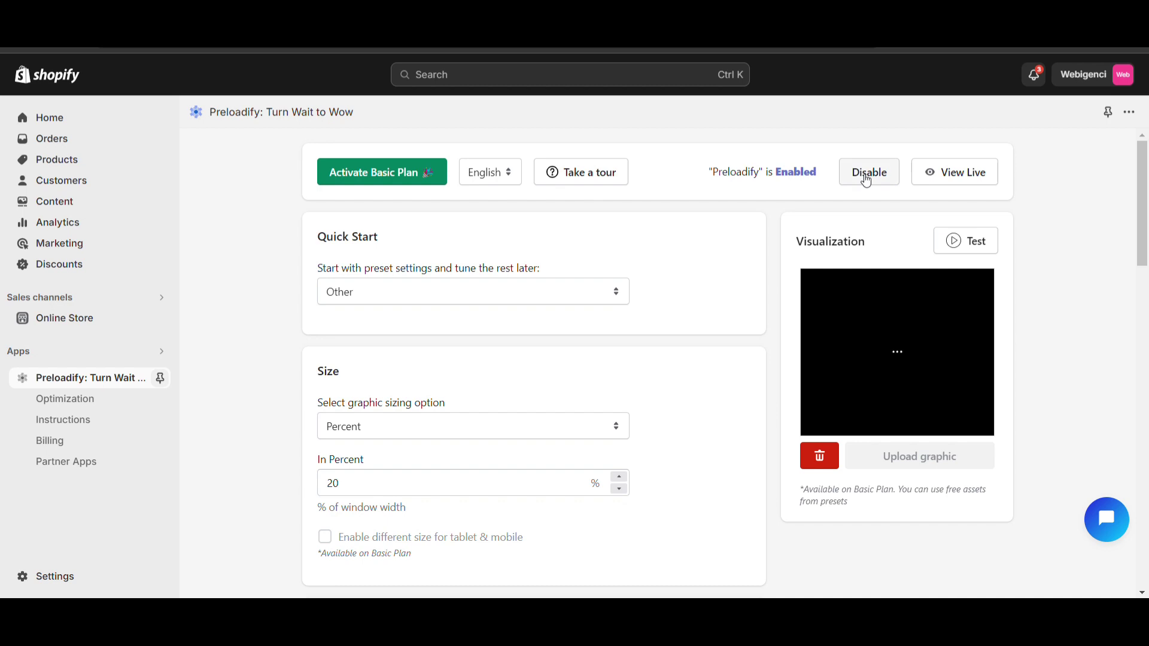
{"action": "left_click", "coordinate": [963, 185]}
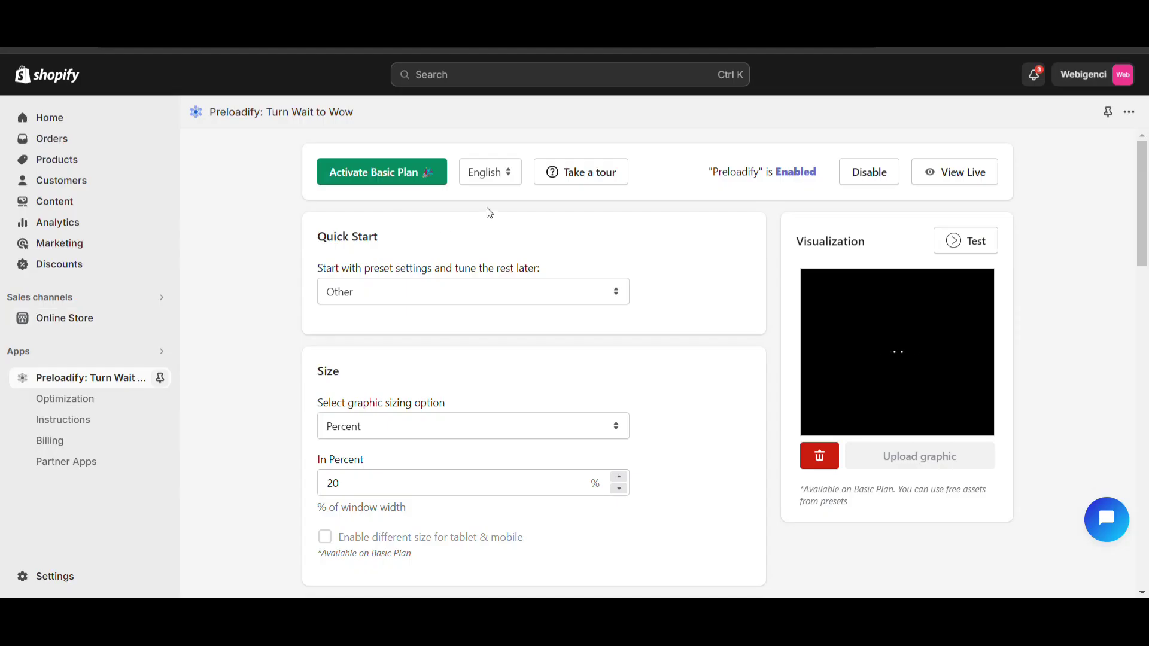
{"action": "scroll", "coordinate": [489, 213], "scroll_direction": "down", "scroll_amount": 15}
{"action": "scroll", "coordinate": [489, 213], "scroll_direction": "up", "scroll_amount": 3}
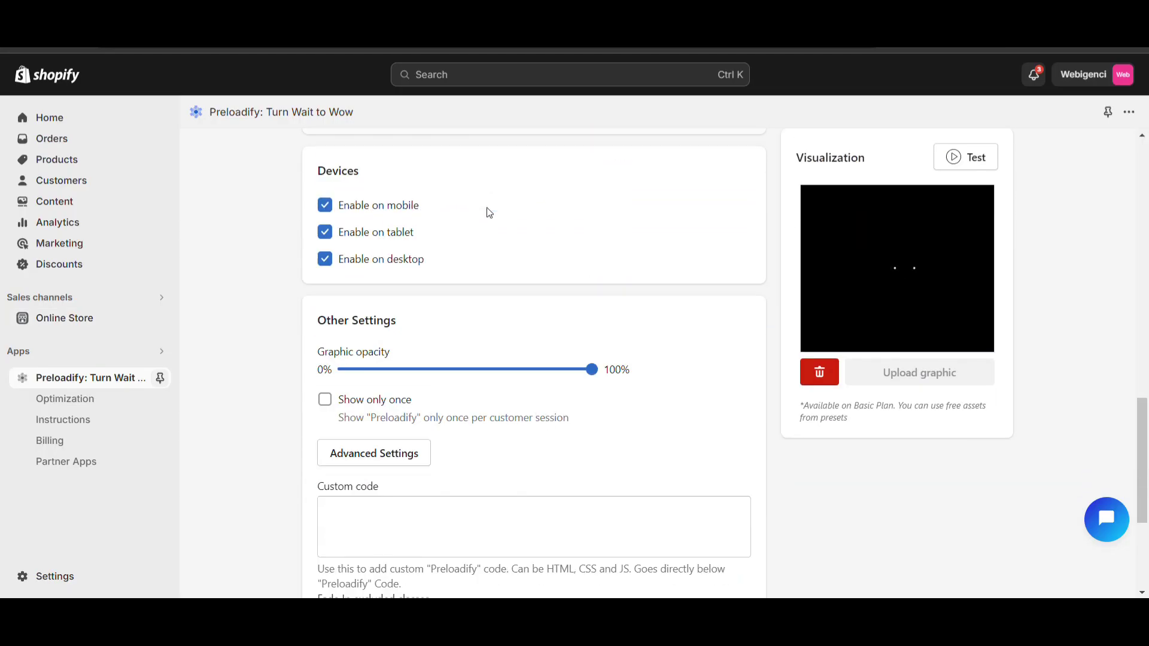
{"action": "scroll", "coordinate": [489, 213], "scroll_direction": "up", "scroll_amount": 12}
{"action": "left_click", "coordinate": [435, 174]}
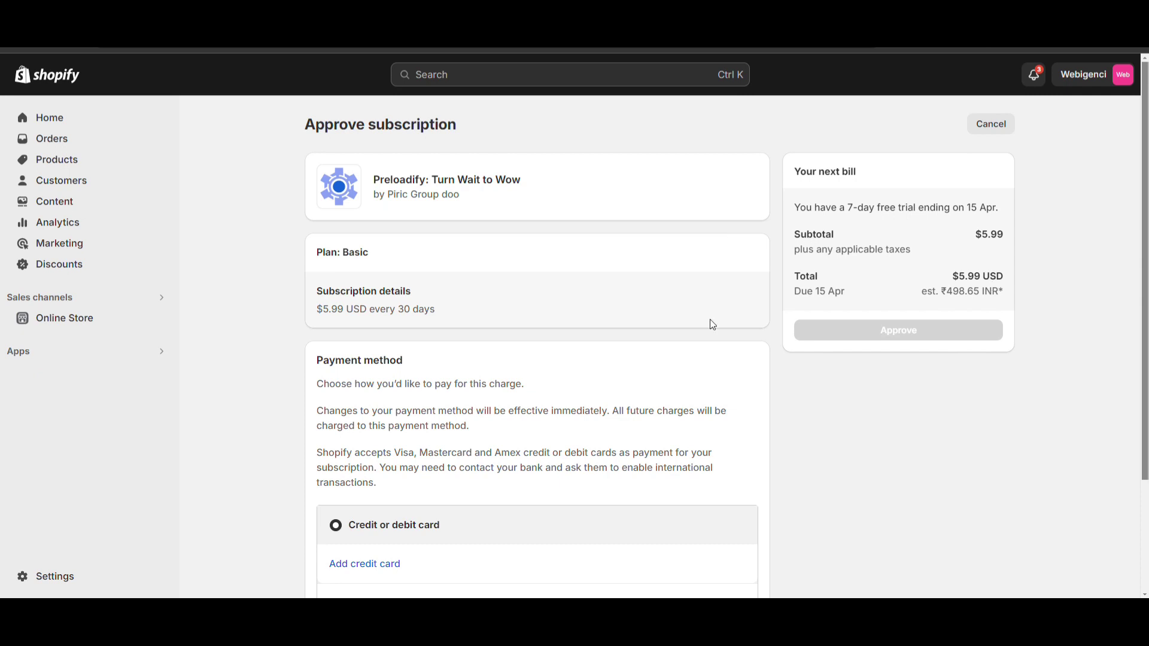
{"action": "scroll", "coordinate": [667, 328], "scroll_direction": "down", "scroll_amount": 1}
{"action": "scroll", "coordinate": [668, 330], "scroll_direction": "up", "scroll_amount": 1}
{"action": "left_click", "coordinate": [998, 129]}
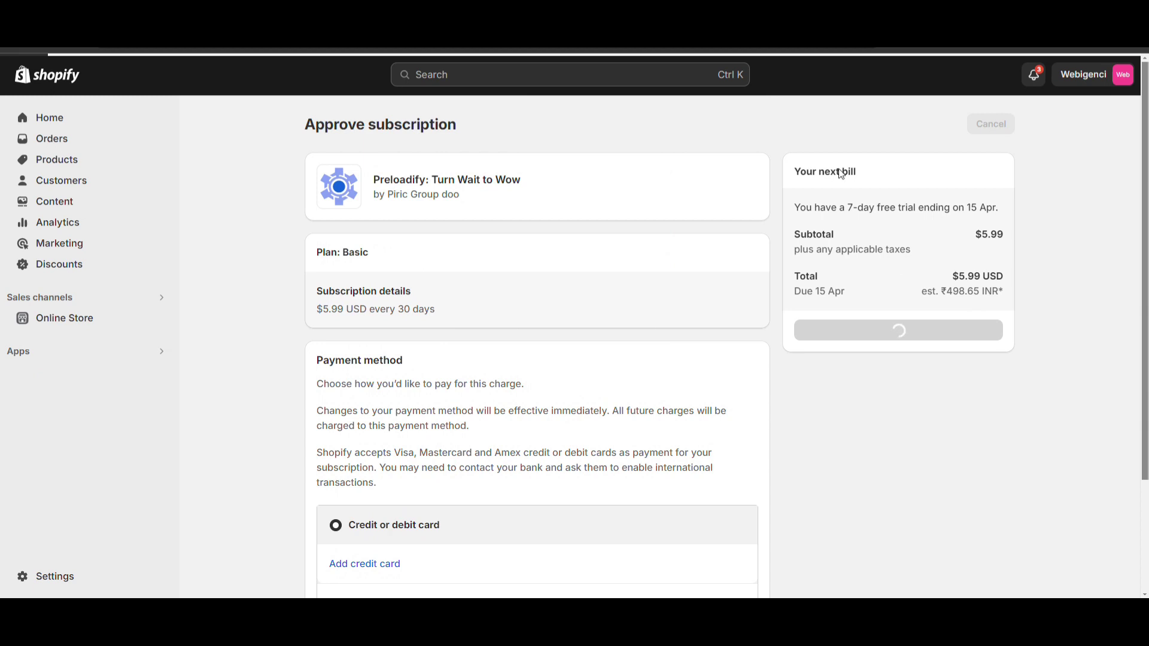
{"action": "left_click_drag", "start_coordinate": [482, 331], "coordinate": [1000, 120]}
{"action": "left_click", "coordinate": [1002, 129]}
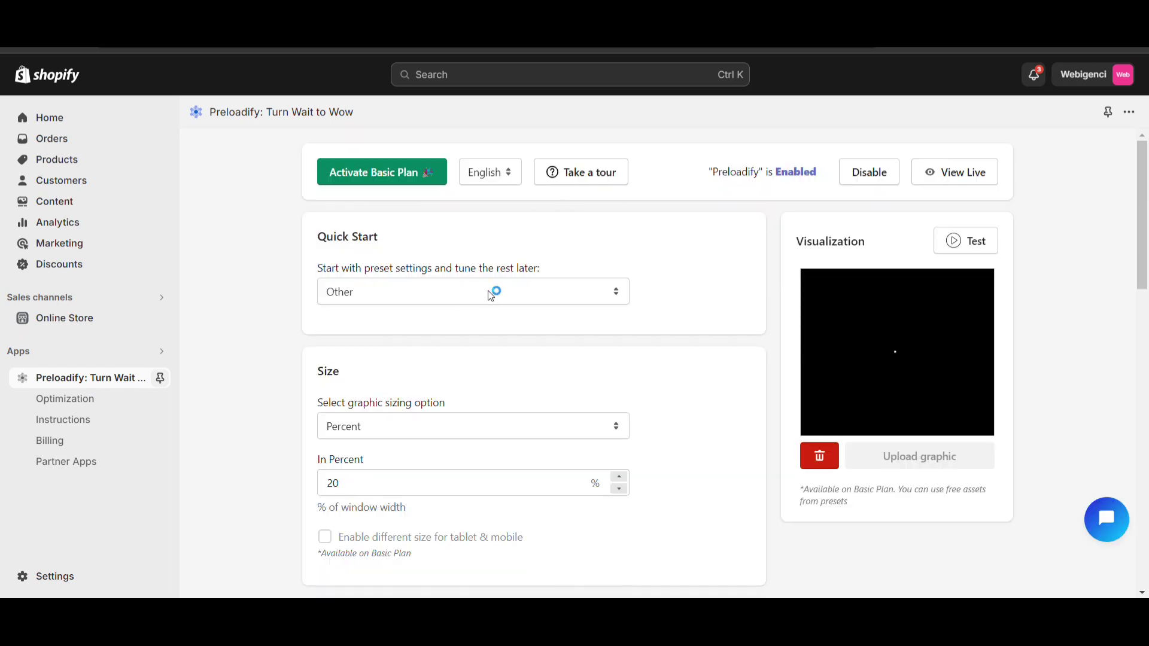
Step: Check the Quick Start preset and scroll through the Preloadify settings
{"action": "scroll", "coordinate": [482, 294], "scroll_direction": "down", "scroll_amount": 1}
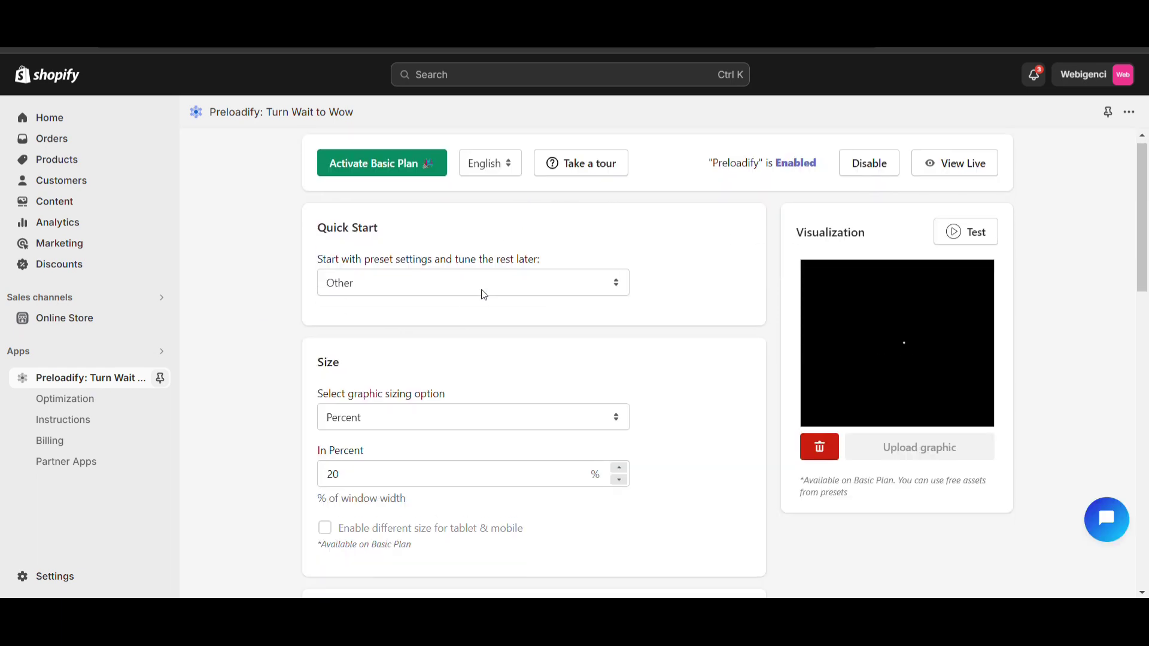
{"action": "left_click", "coordinate": [466, 281]}
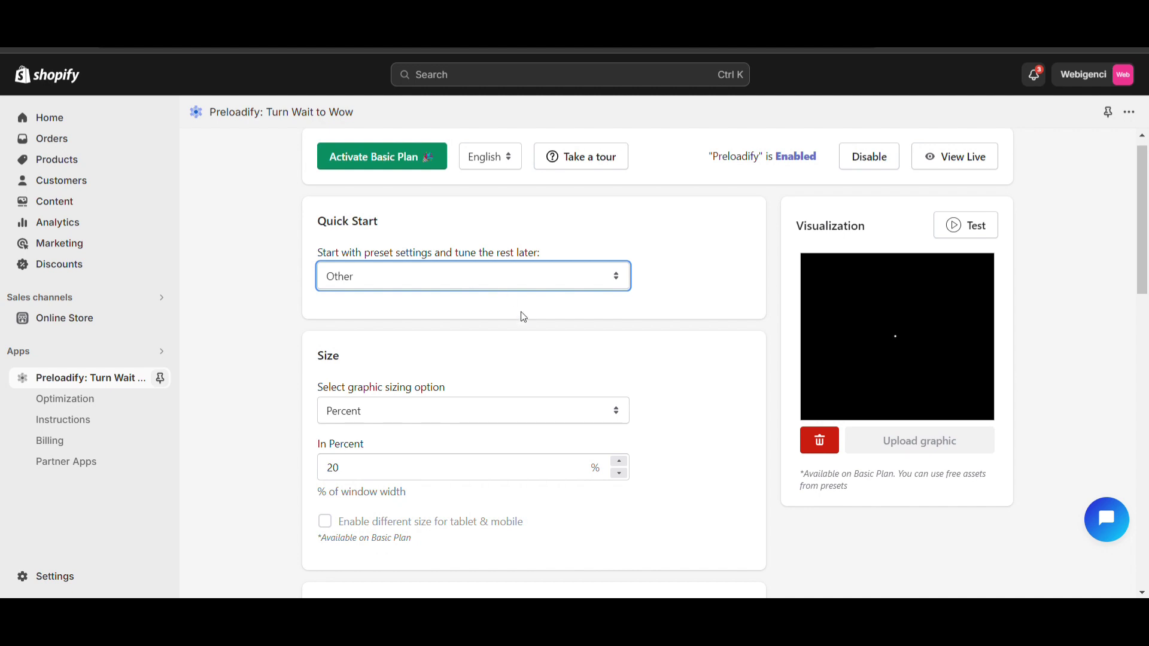
{"action": "scroll", "coordinate": [523, 317], "scroll_direction": "down", "scroll_amount": 2}
{"action": "scroll", "coordinate": [524, 317], "scroll_direction": "down", "scroll_amount": 12}
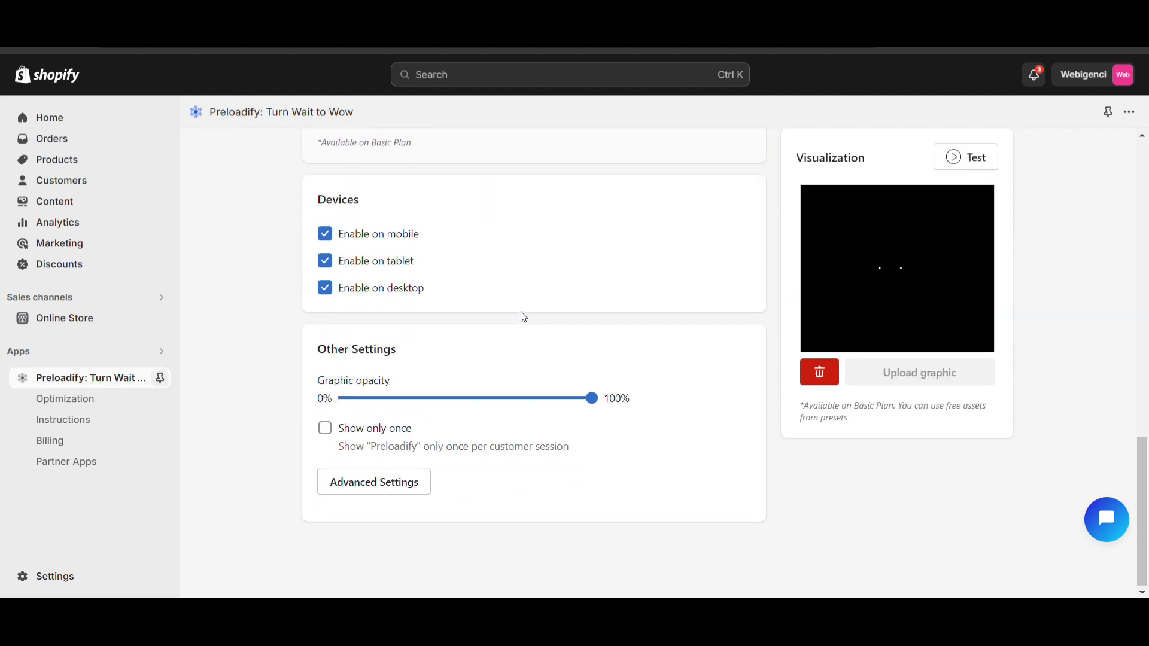
{"action": "scroll", "coordinate": [524, 317], "scroll_direction": "up", "scroll_amount": 15}
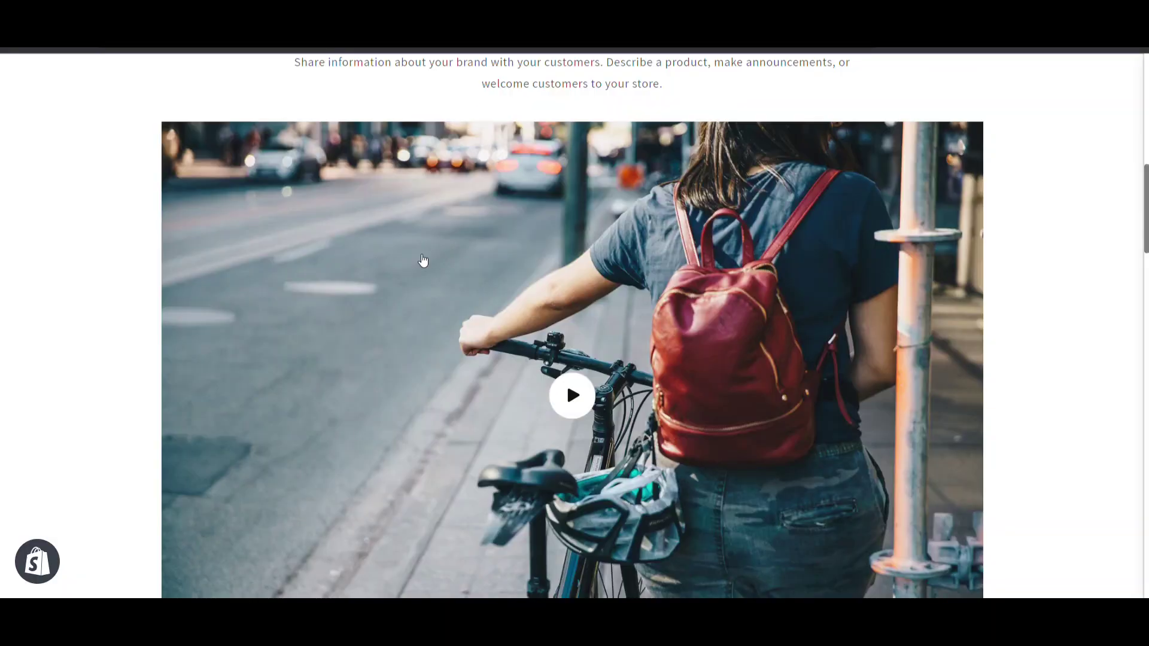
{"action": "scroll", "coordinate": [344, 214], "scroll_direction": "up", "scroll_amount": 8}
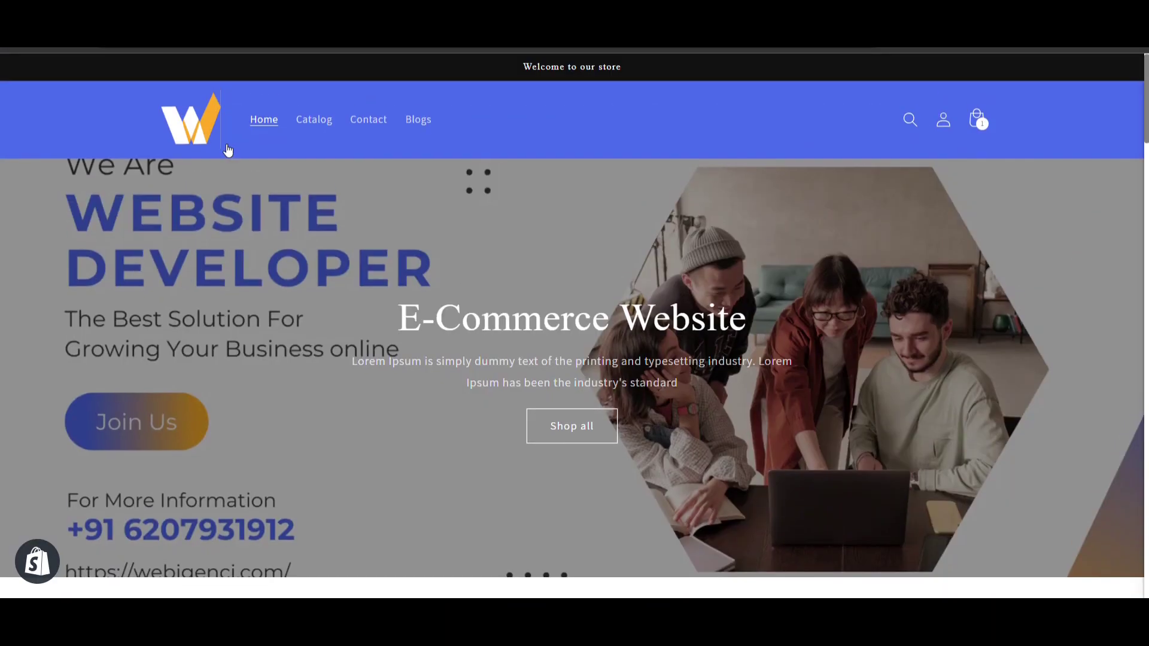